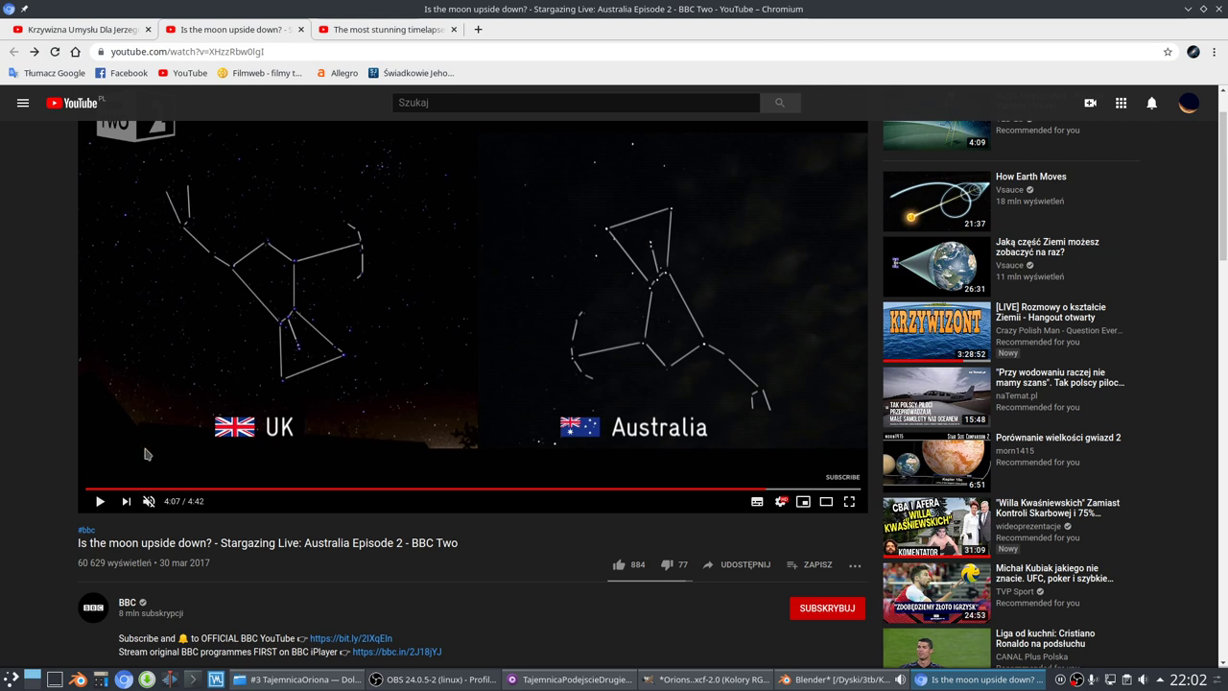
# Review the GIMP composition and the comments on the Tajemnica Oriona video, and return to the BBC comparison of Orion from the UK and Australia
pyautogui.click(748, 681)
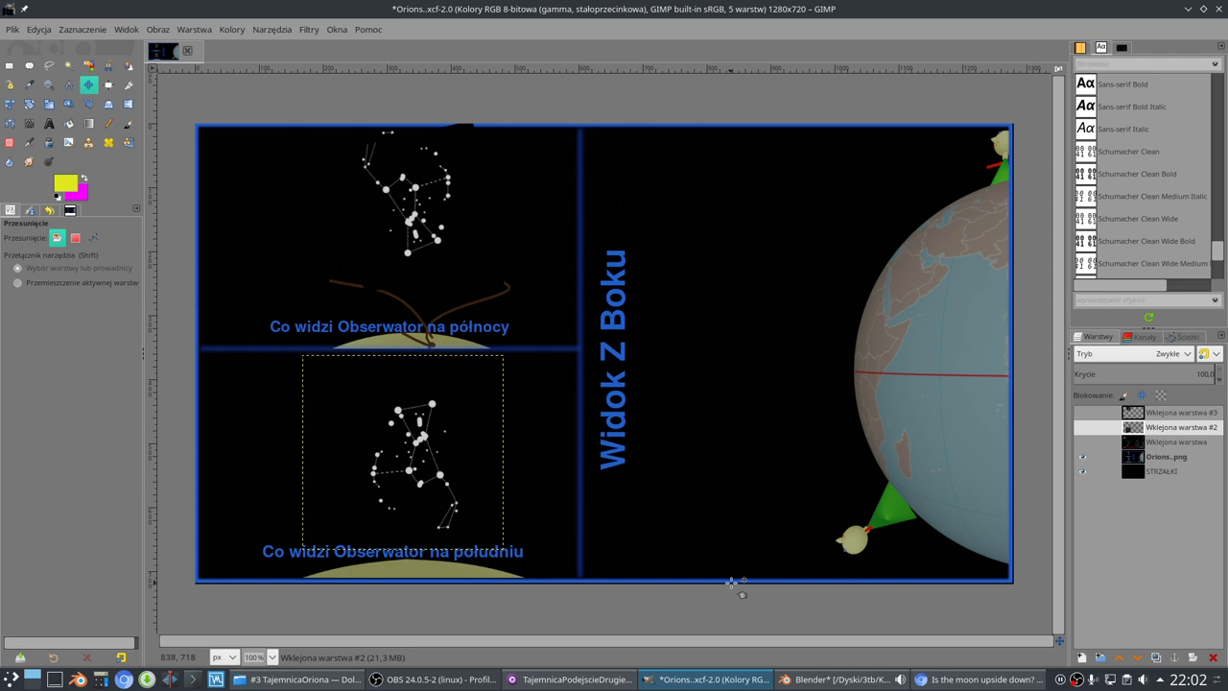
pyautogui.moveTo(829, 679)
pyautogui.click(920, 679)
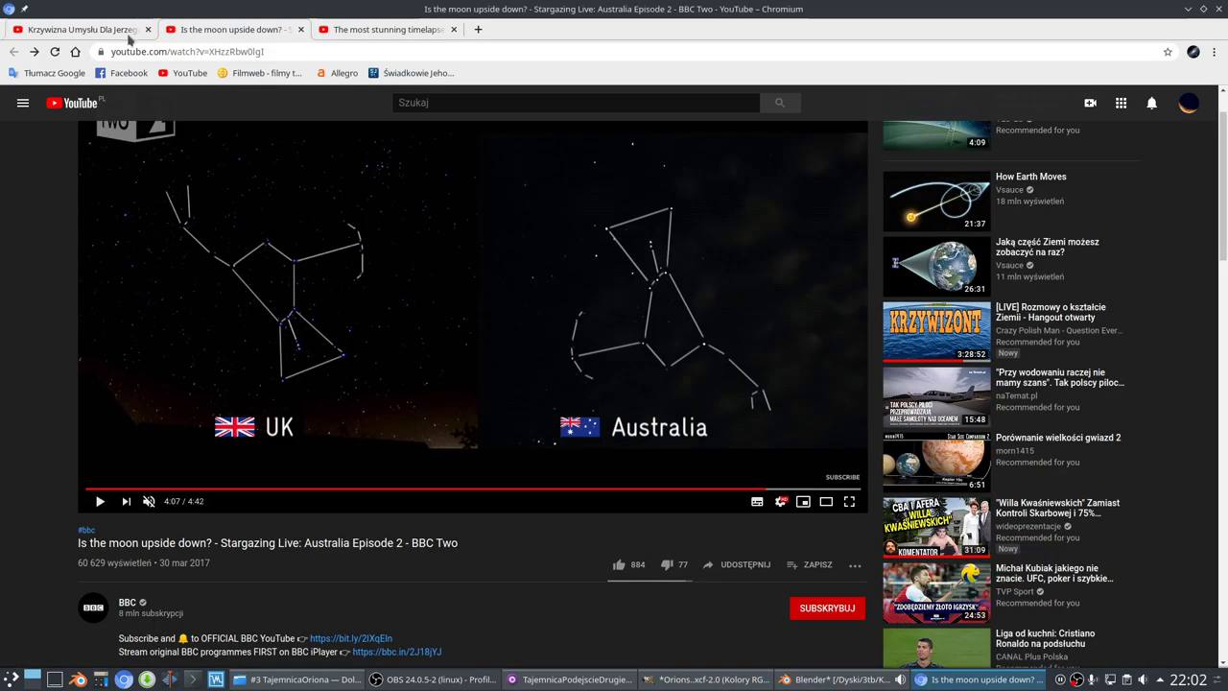
pyautogui.click(117, 32)
pyautogui.moveTo(739, 677)
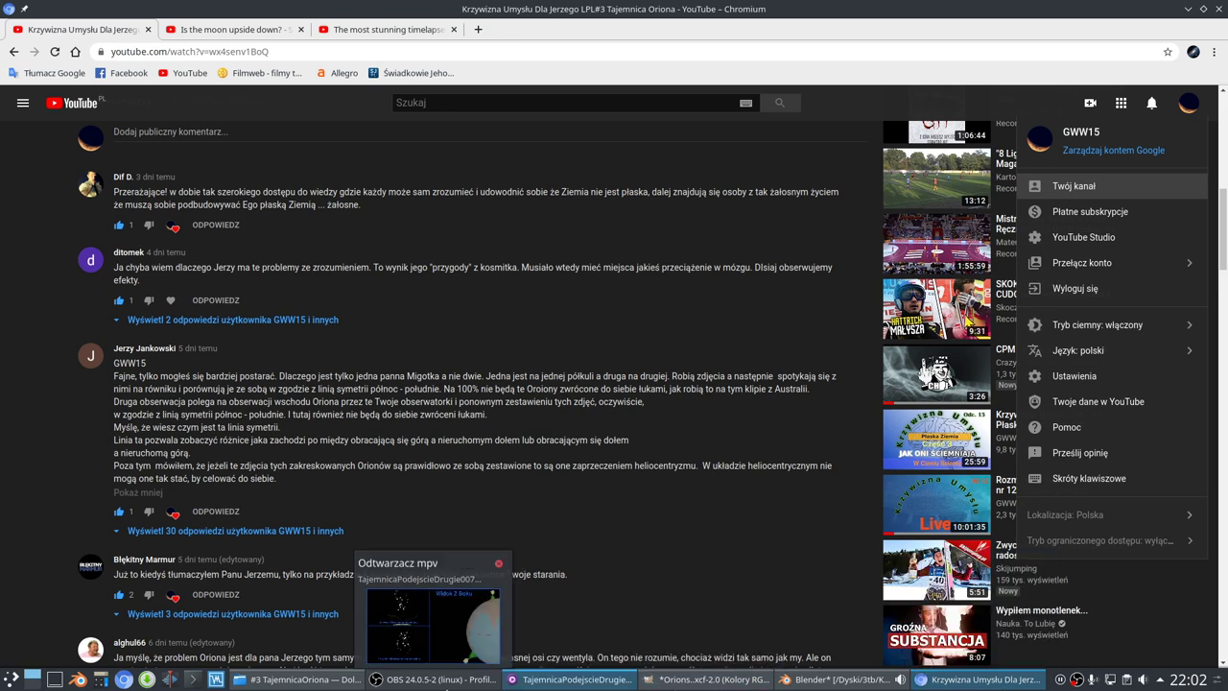
pyautogui.click(440, 681)
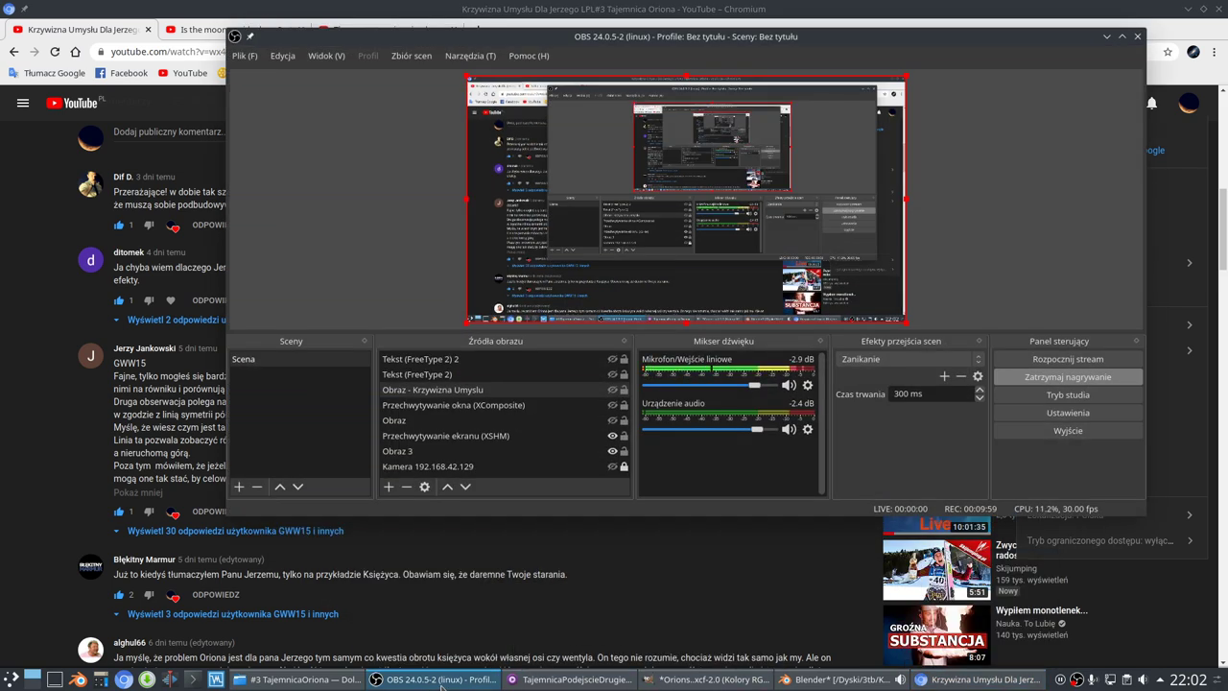
pyautogui.click(440, 681)
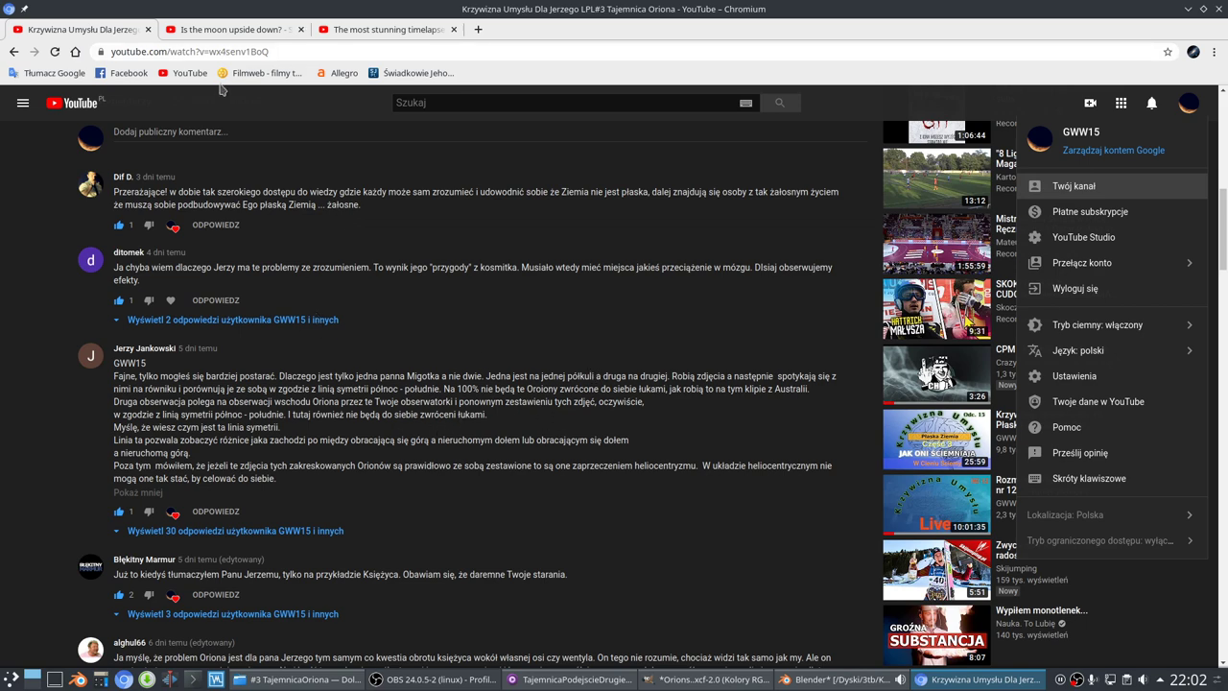
pyautogui.click(233, 30)
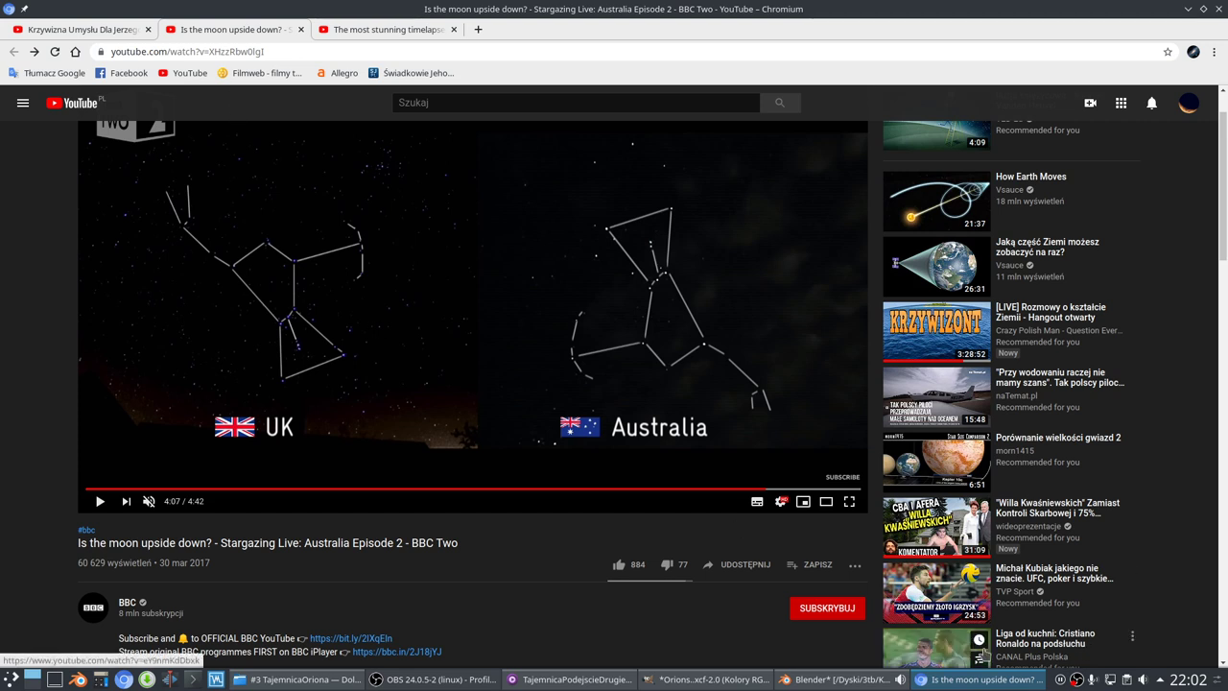
# Switch to GIMP, move the Orions..png layer slightly downward, and select the Wklejona warstwa #2 layer
pyautogui.click(710, 679)
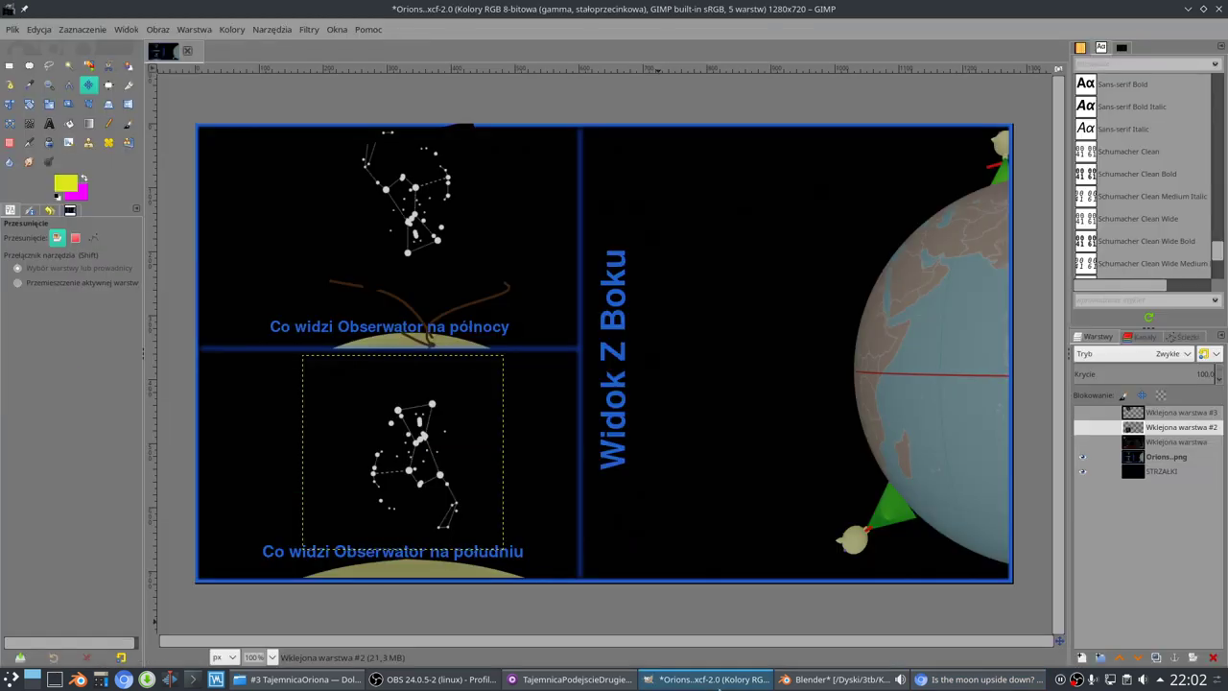
pyautogui.moveTo(423, 440); pyautogui.dragTo(431, 405)
pyautogui.click(435, 437)
pyautogui.click(1151, 426)
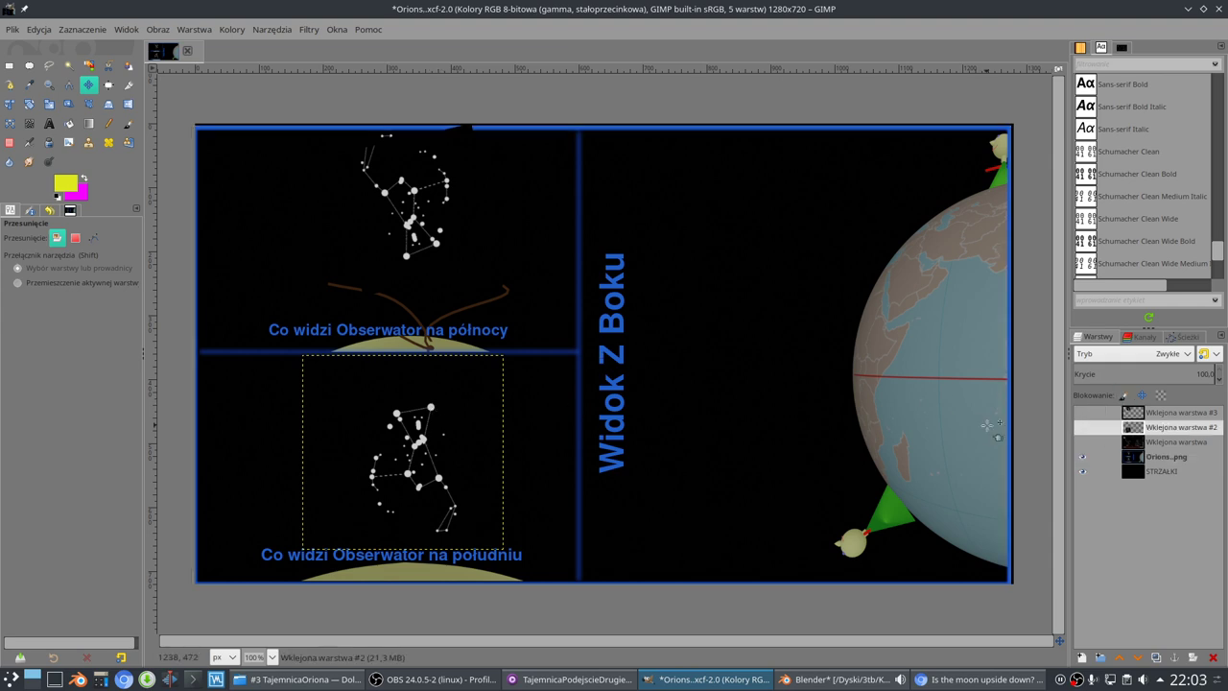
# Show the Wklejona warstwa #2 and #3 layers and move their Orion cut-outs over the globe in the side view
pyautogui.click(1082, 426)
pyautogui.click(1082, 412)
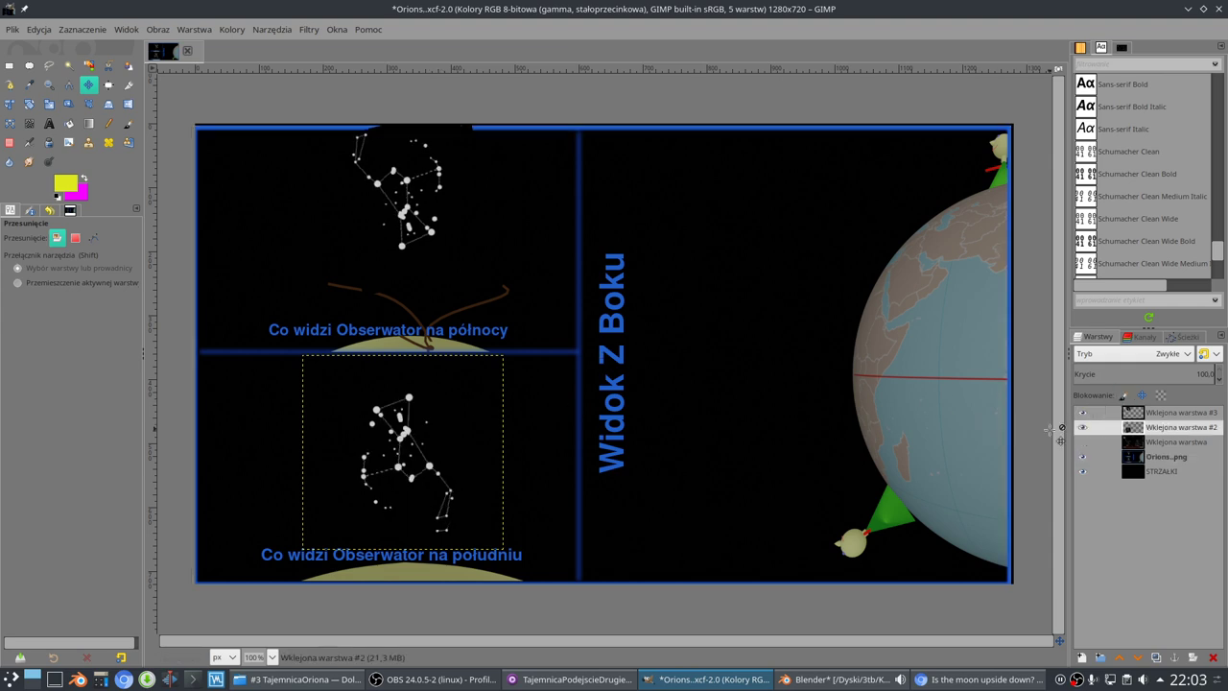
pyautogui.moveTo(414, 207); pyautogui.dragTo(879, 236)
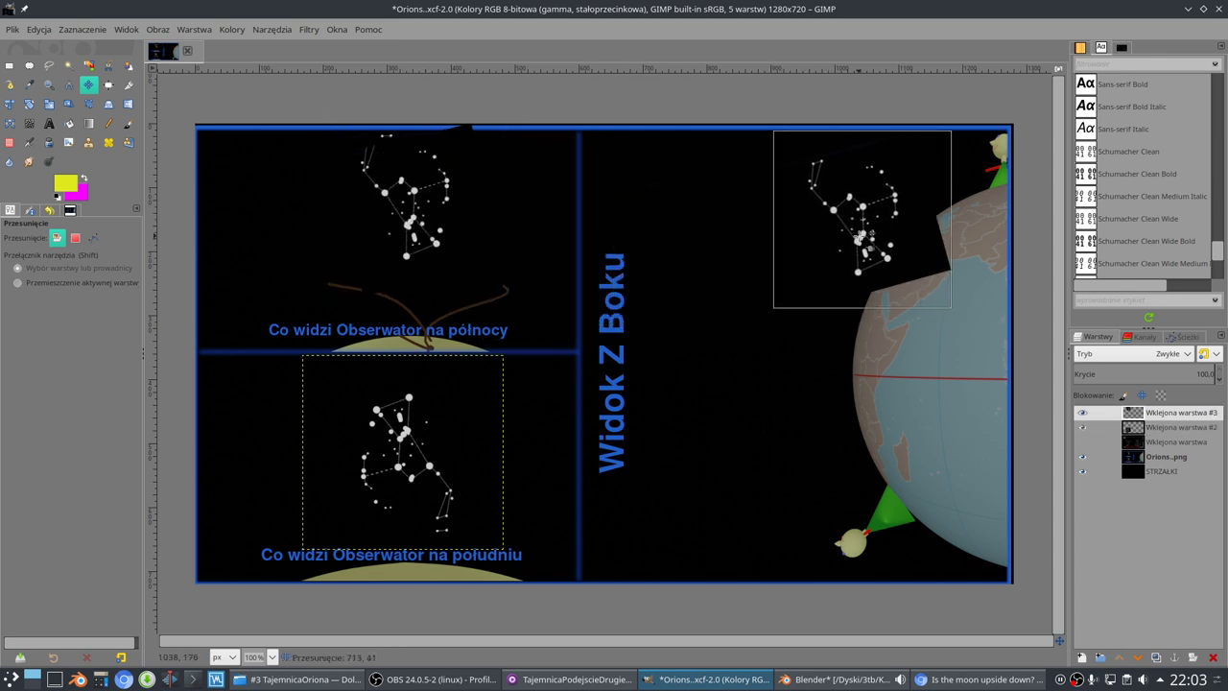
pyautogui.click(429, 493)
pyautogui.moveTo(413, 439); pyautogui.dragTo(910, 453)
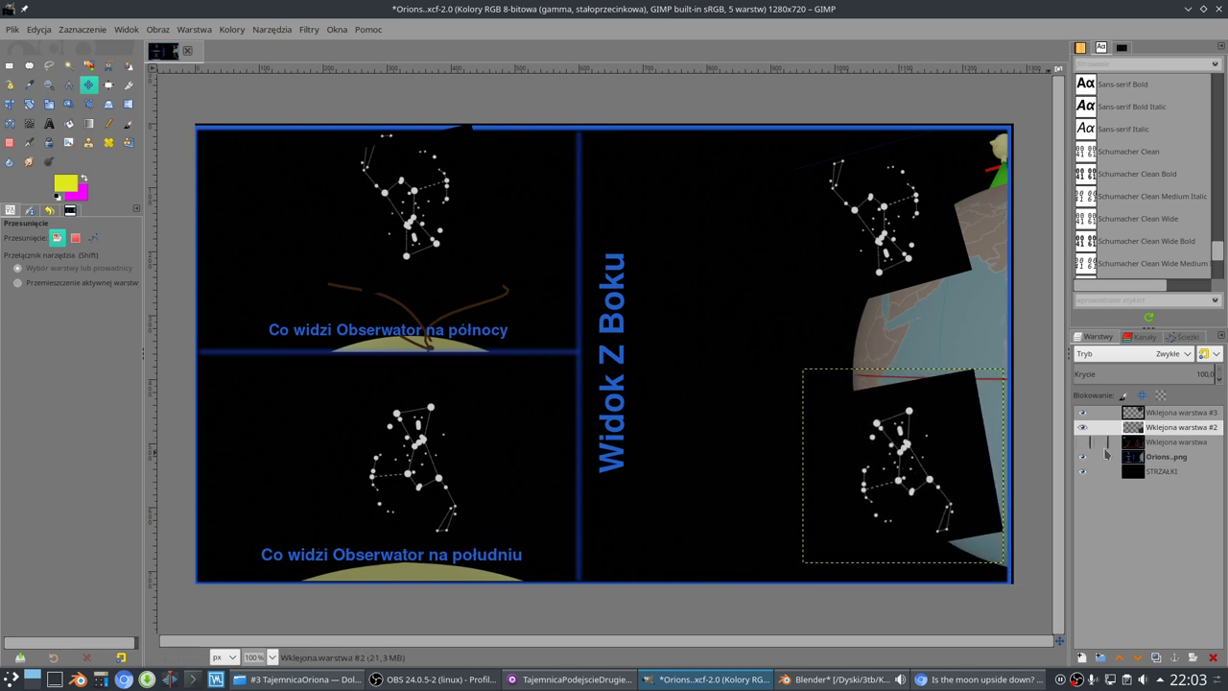
# Show the Wklejona warstwa layer with the BBC frame and place the two Orion cut-outs beside the UK and Australia constellations
pyautogui.click(1082, 442)
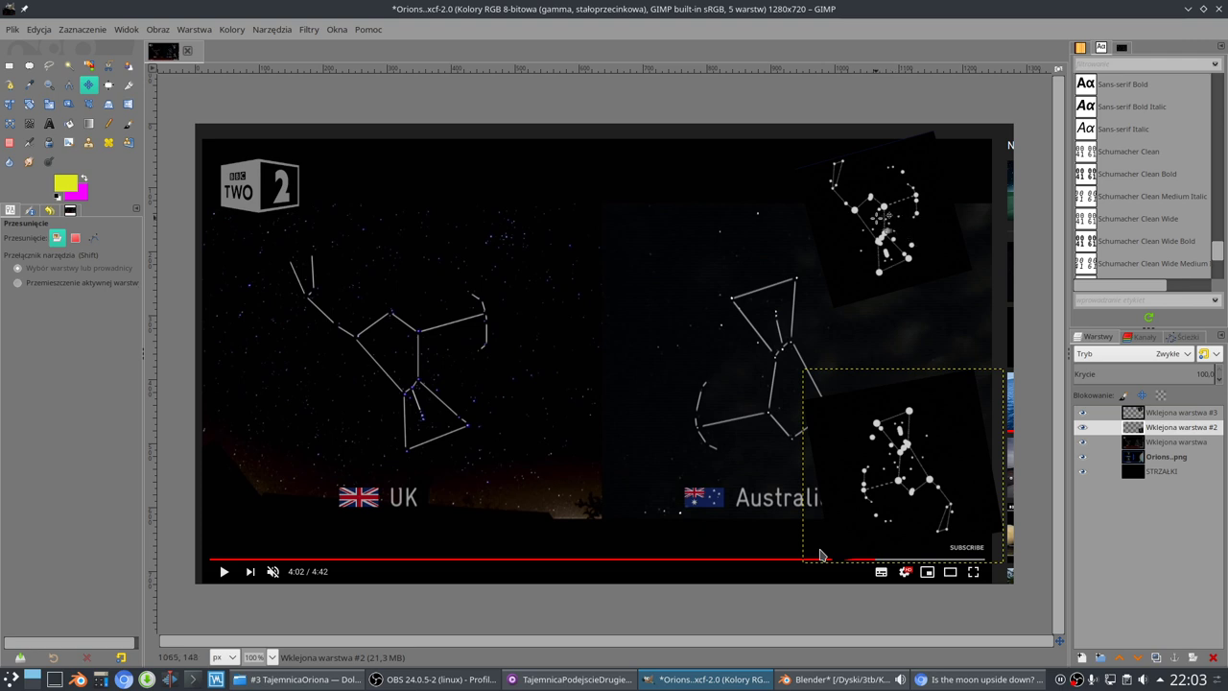
pyautogui.moveTo(882, 204); pyautogui.dragTo(567, 432)
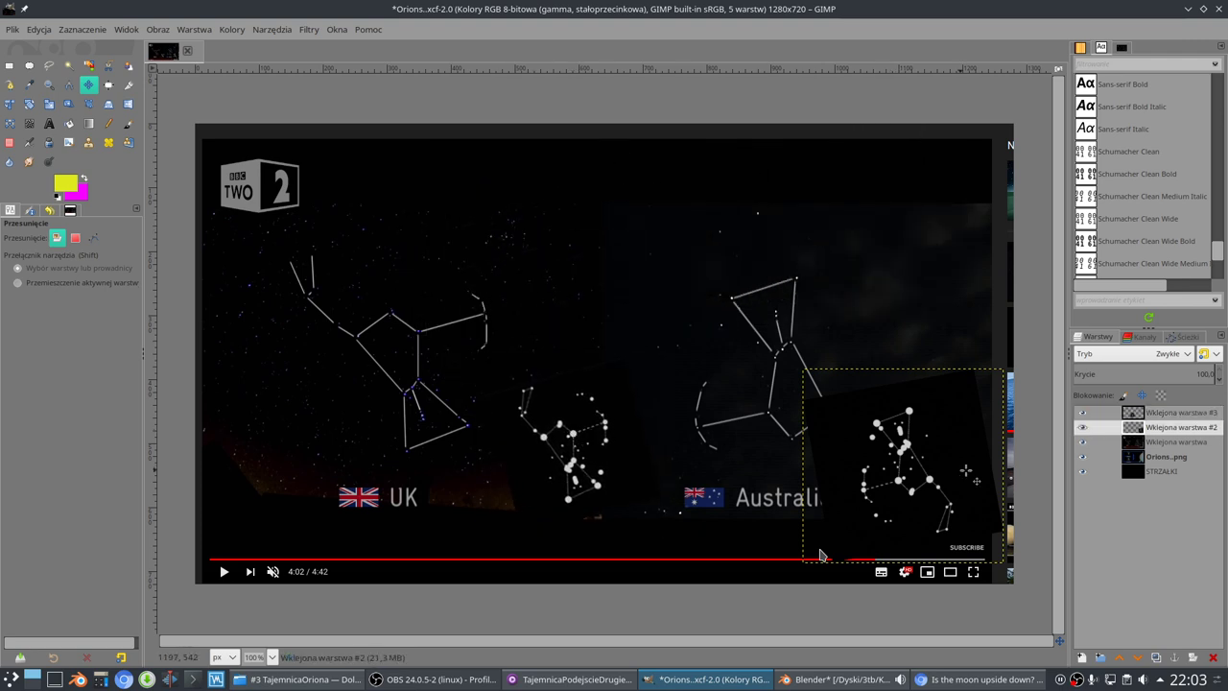
pyautogui.moveTo(902, 460); pyautogui.dragTo(911, 318)
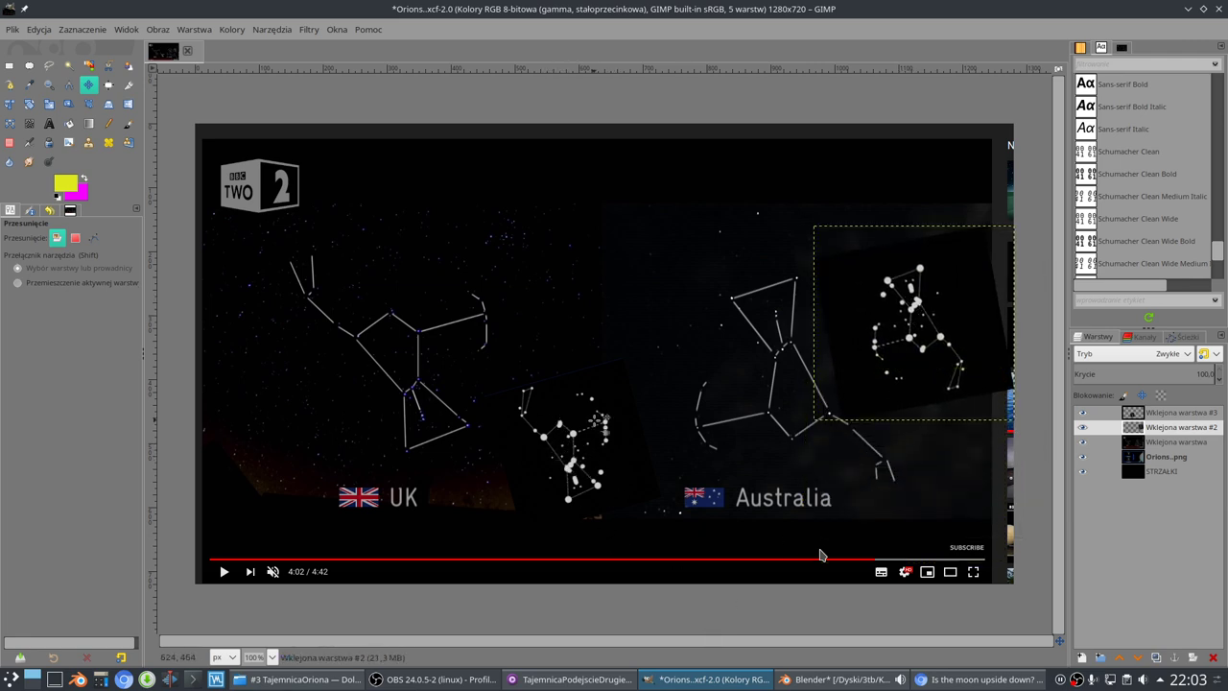
pyautogui.moveTo(584, 432); pyautogui.dragTo(593, 273)
pyautogui.moveTo(923, 311); pyautogui.dragTo(939, 311)
# Switch to Chromium, check the comments on the Tajemnica Oriona video, and go back to the BBC moon video
pyautogui.moveTo(527, 685)
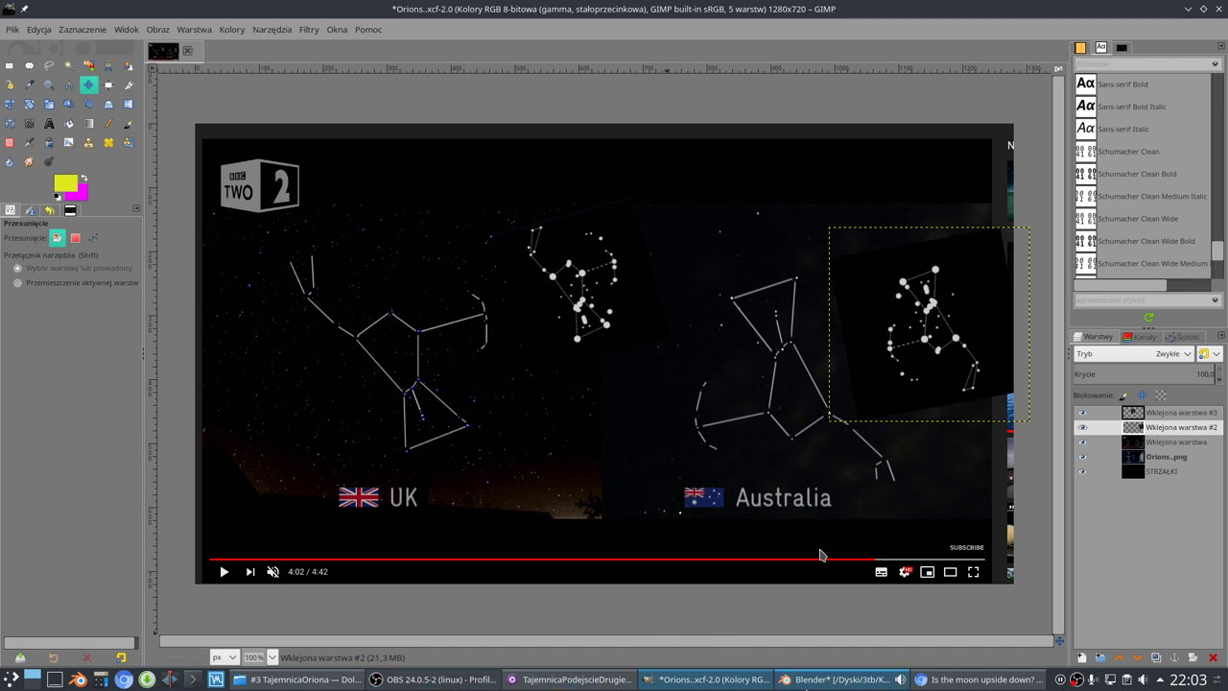
pyautogui.click(973, 678)
pyautogui.scroll(-2, 482, 265)
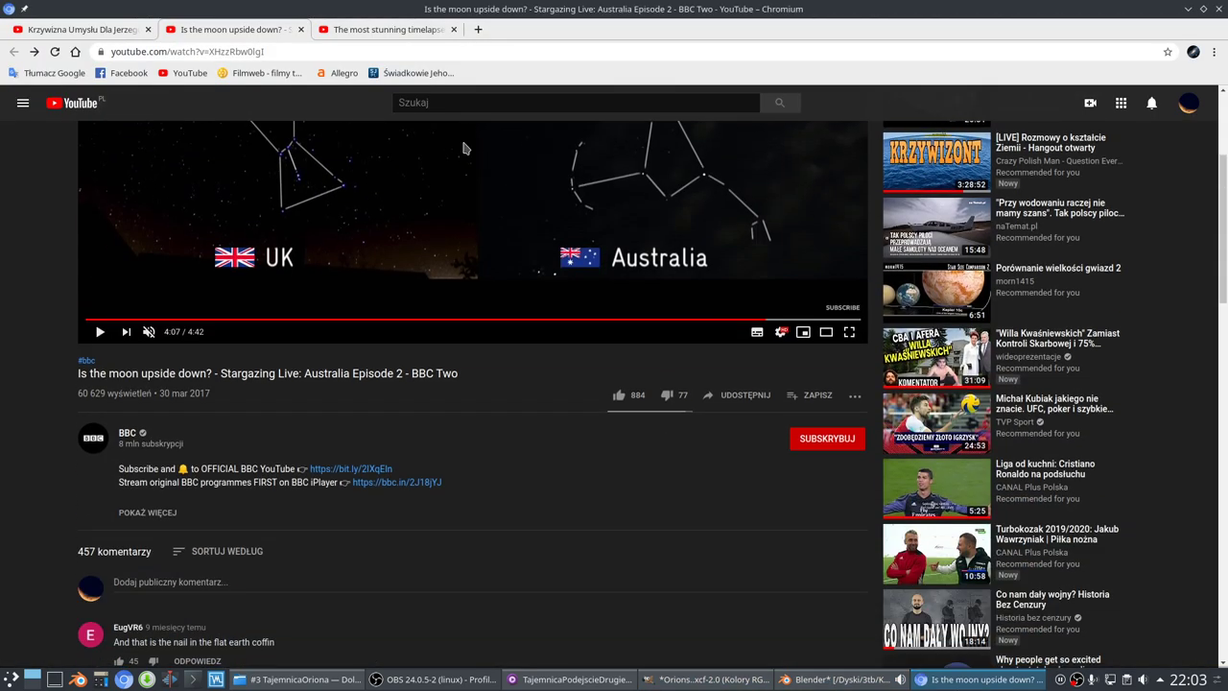
pyautogui.click(117, 32)
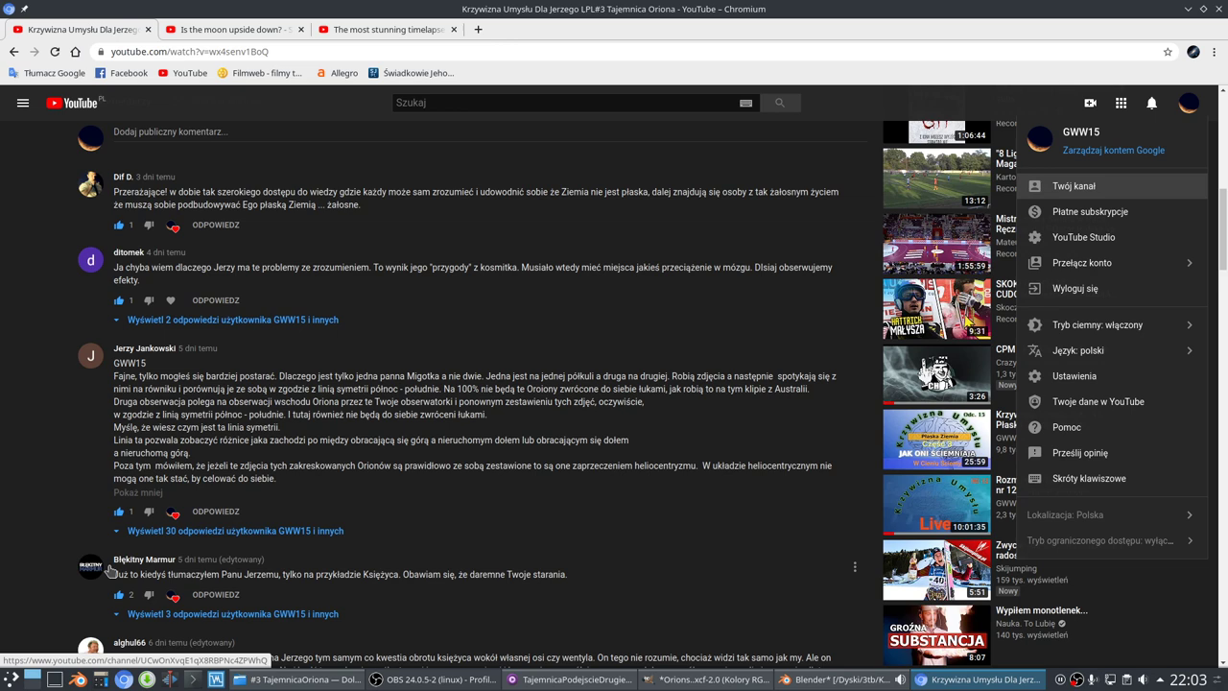
pyautogui.click(249, 32)
pyautogui.scroll(4, 79, 510)
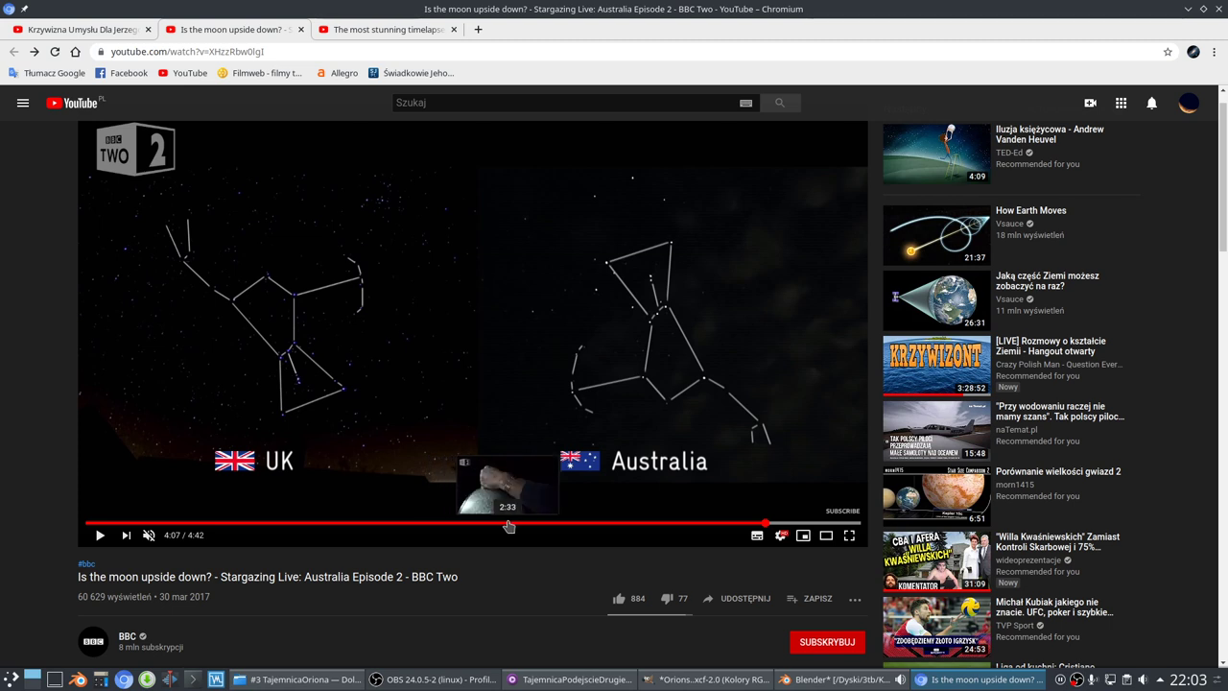
# Play the BBC video from about 2:28, pausing at 2:31 on the upright camera shot and at 2:42 on the upside-down one
pyautogui.click(493, 526)
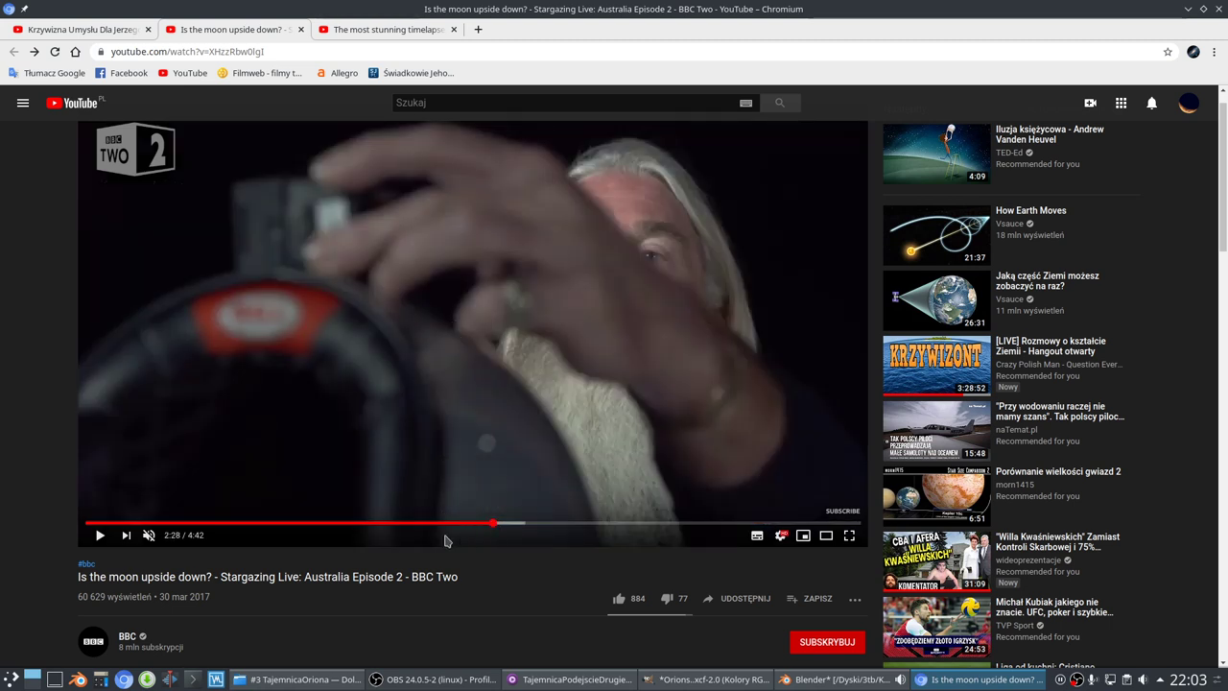
pyautogui.click(99, 537)
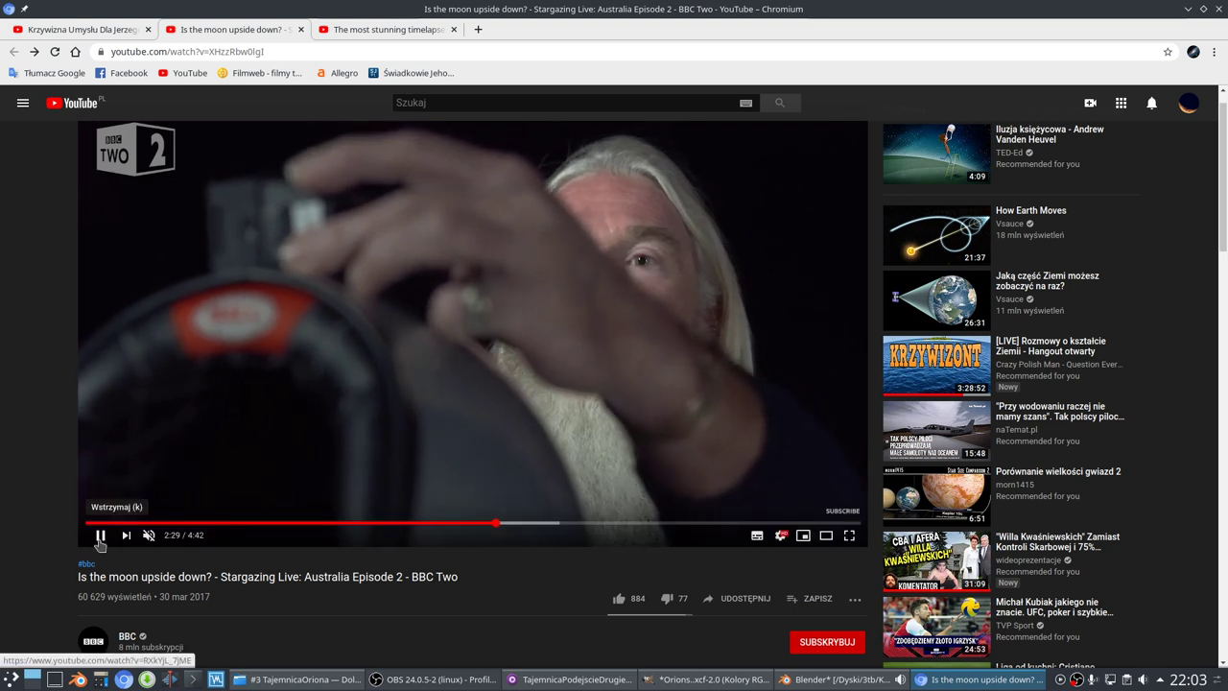
pyautogui.click(99, 535)
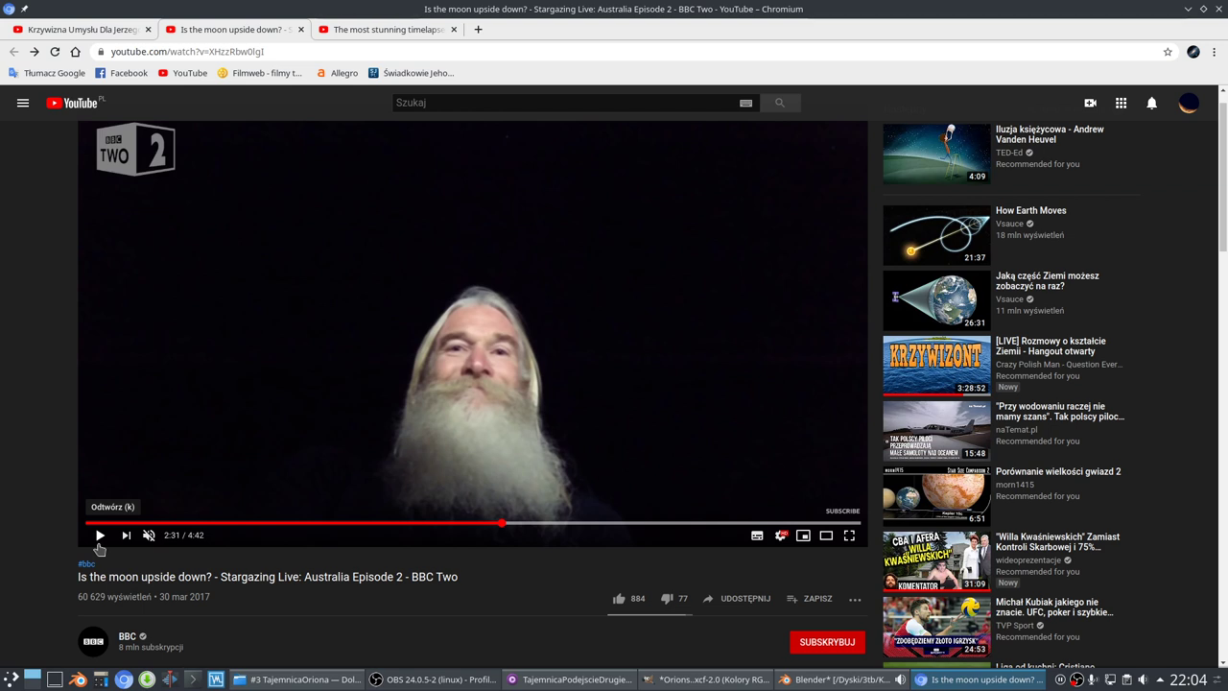
pyautogui.click(99, 534)
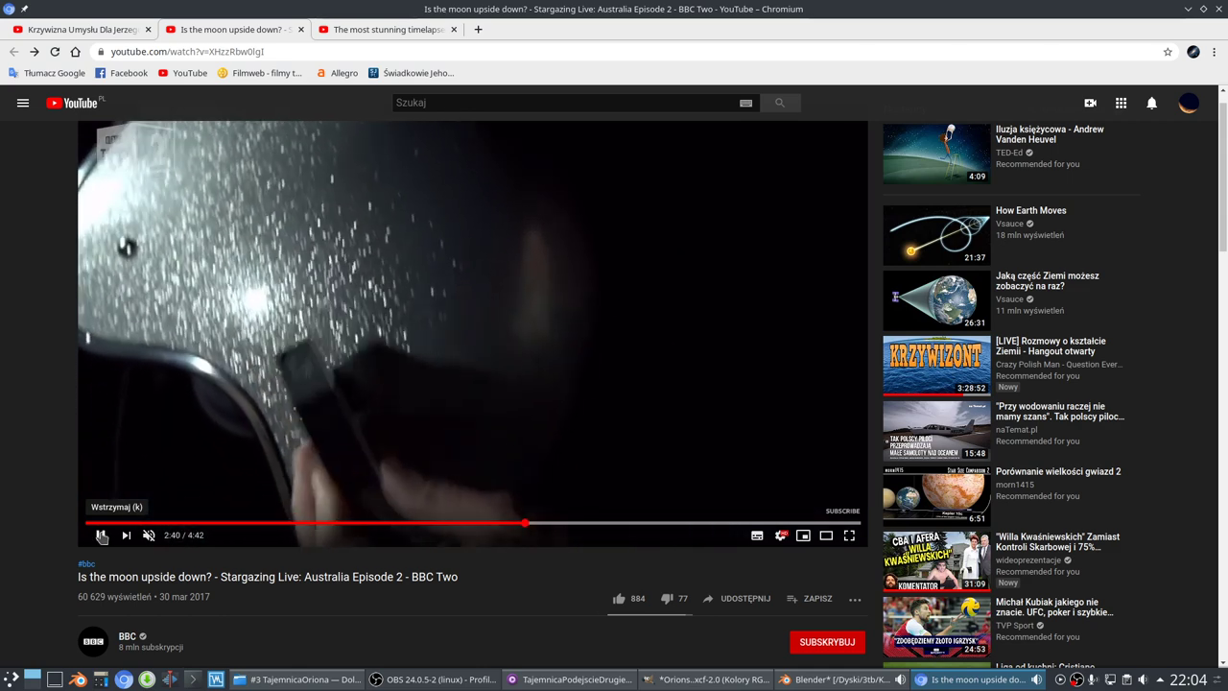
pyautogui.click(100, 535)
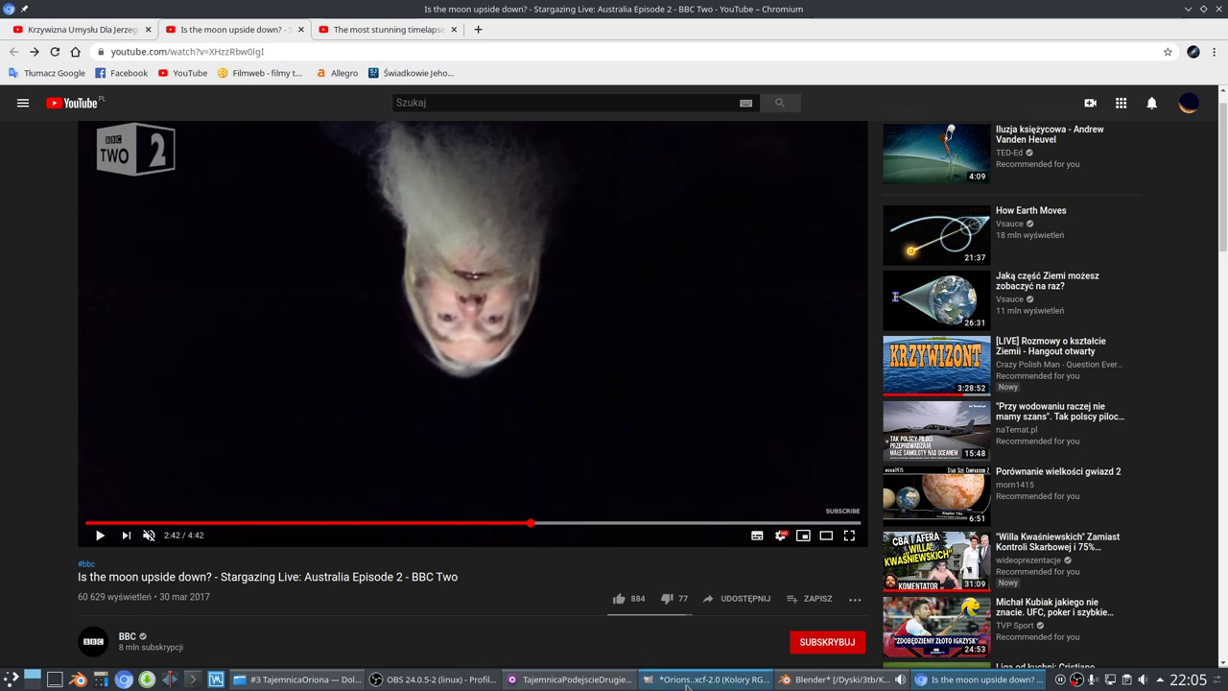
# Switch to Blender and make Video the active scene
pyautogui.click(815, 679)
pyautogui.scroll(-4, 397, 431)
pyautogui.scroll(4, 398, 432)
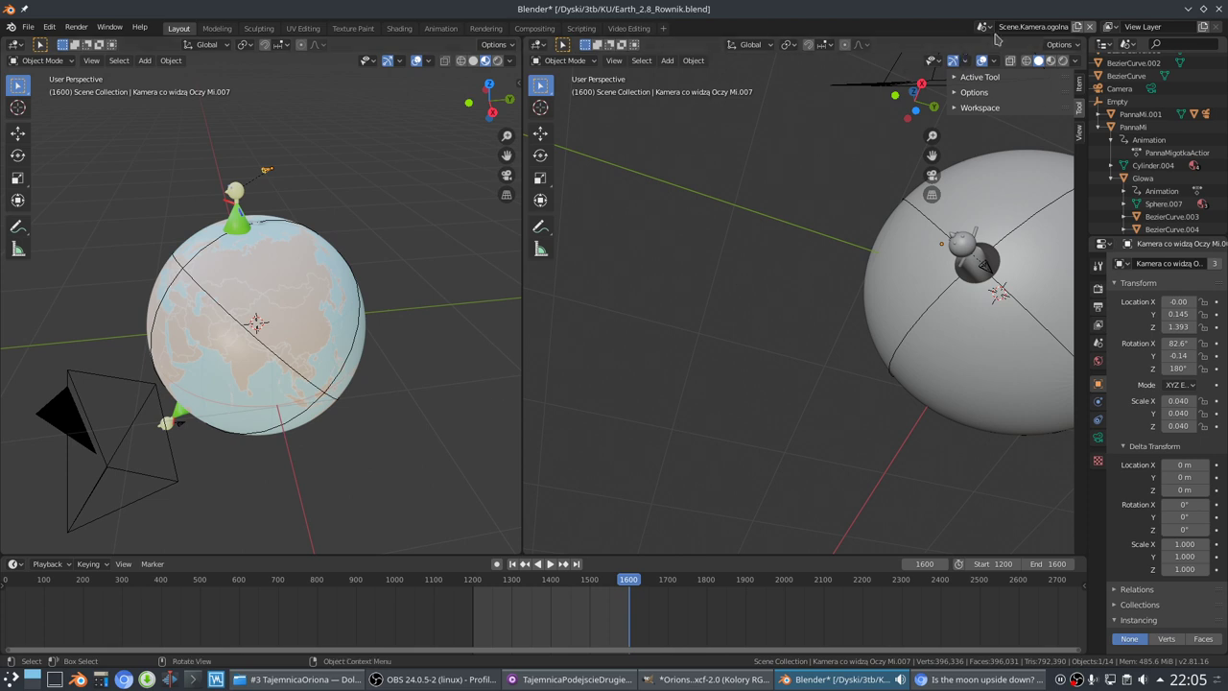
pyautogui.click(986, 28)
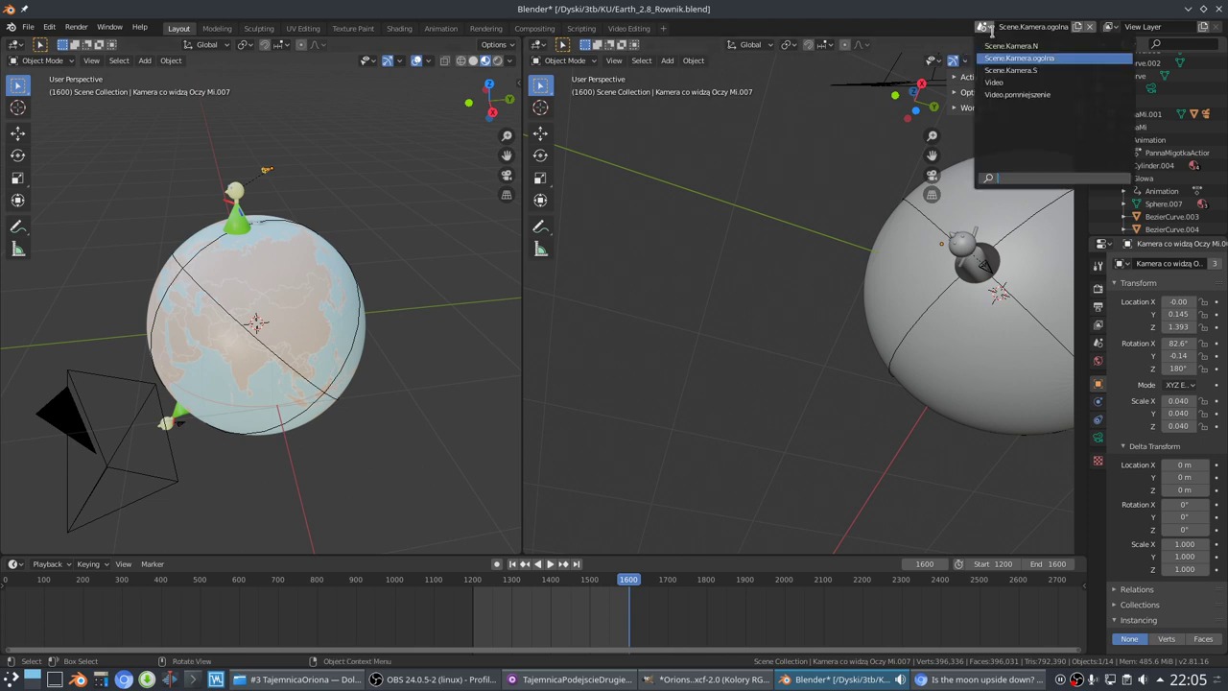
pyautogui.click(998, 81)
# Rotate the Empty to 2.6° about Y so the observer figure stands on the northern side of the globe
pyautogui.moveTo(310, 295)
pyautogui.mouseDown(button='middle')
pyautogui.moveTo(364, 277)
pyautogui.moveTo(288, 277)
pyautogui.moveTo(317, 283)
pyautogui.mouseUp(button='middle')
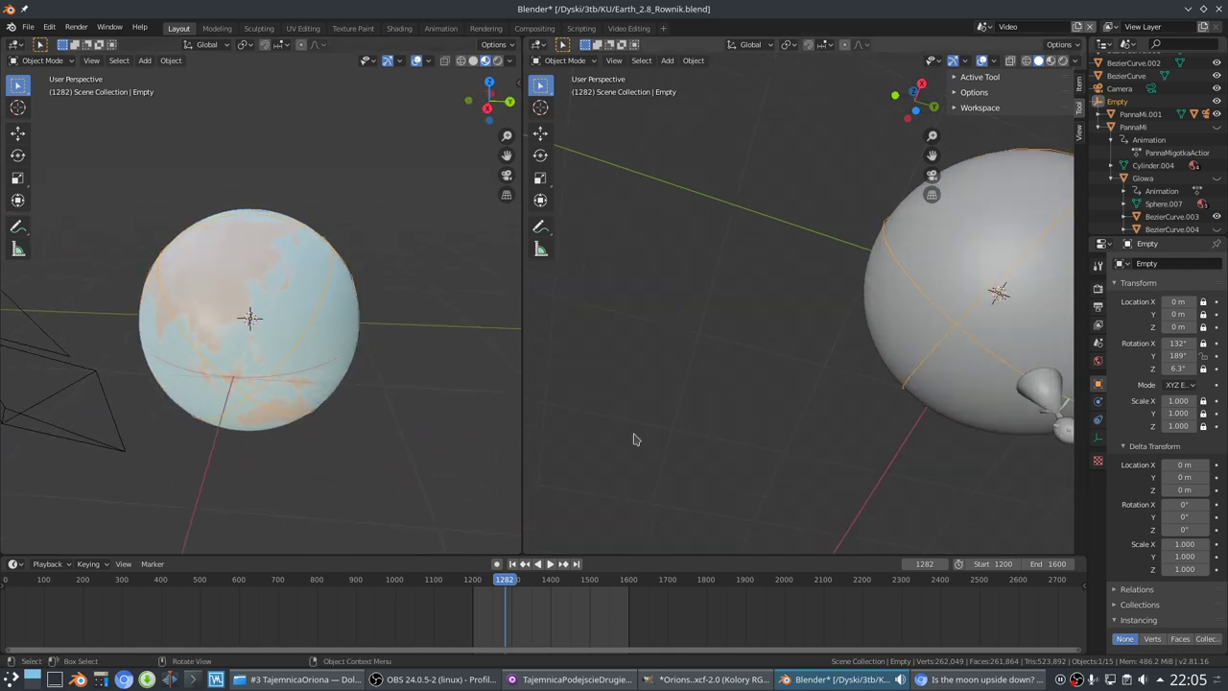
pyautogui.scroll(-5, 838, 406)
pyautogui.moveTo(874, 361); pyautogui.dragTo(822, 212, button='middle')
pyautogui.moveTo(784, 171); pyautogui.dragTo(963, 279, button='middle')
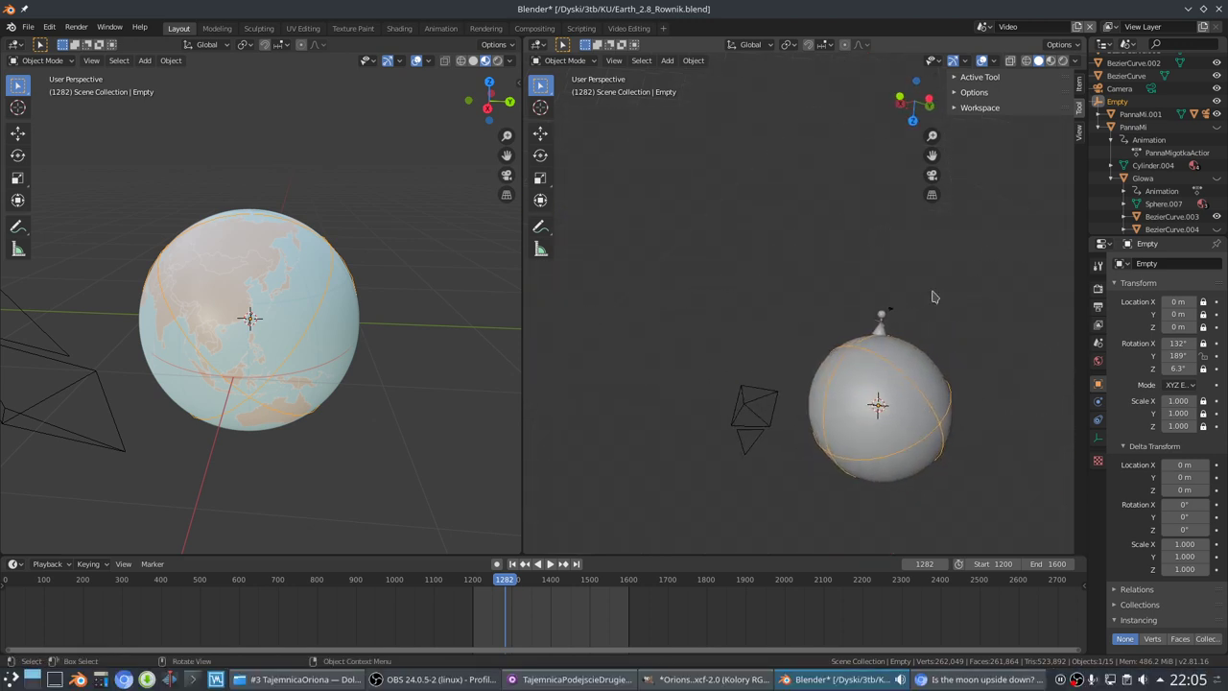
pyautogui.moveTo(835, 410); pyautogui.dragTo(786, 425, button='middle')
pyautogui.moveTo(316, 403); pyautogui.dragTo(466, 392, button='middle')
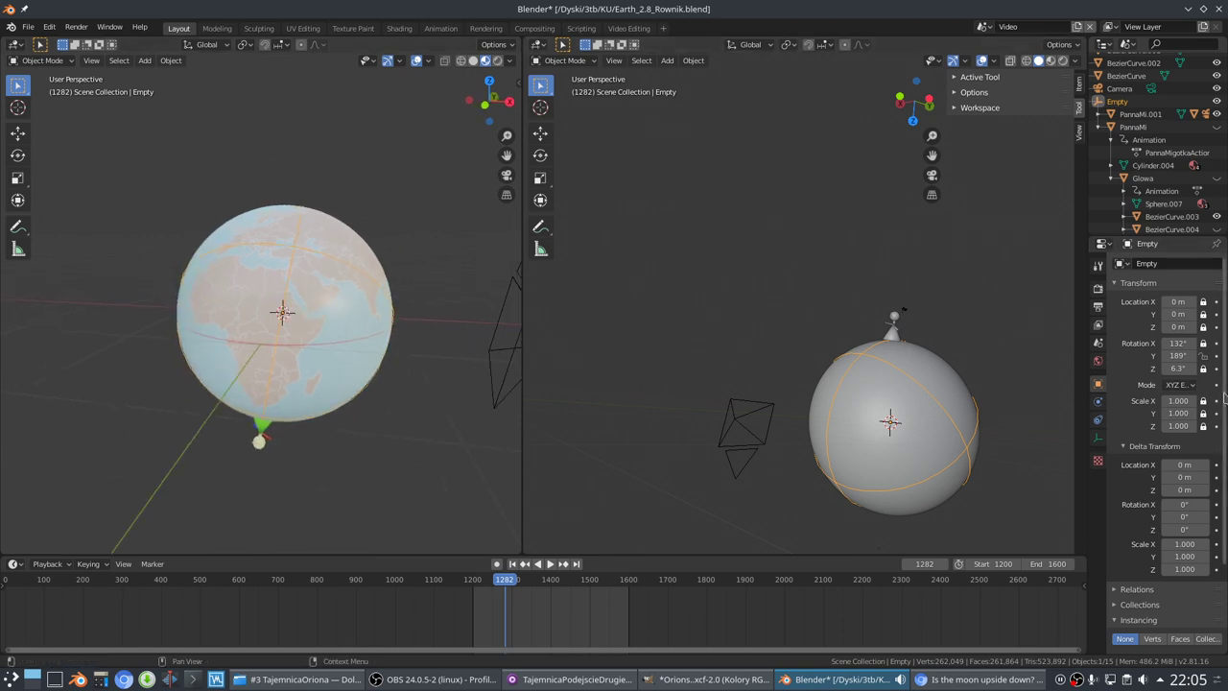
pyautogui.moveTo(1178, 355); pyautogui.dragTo(1120, 355)
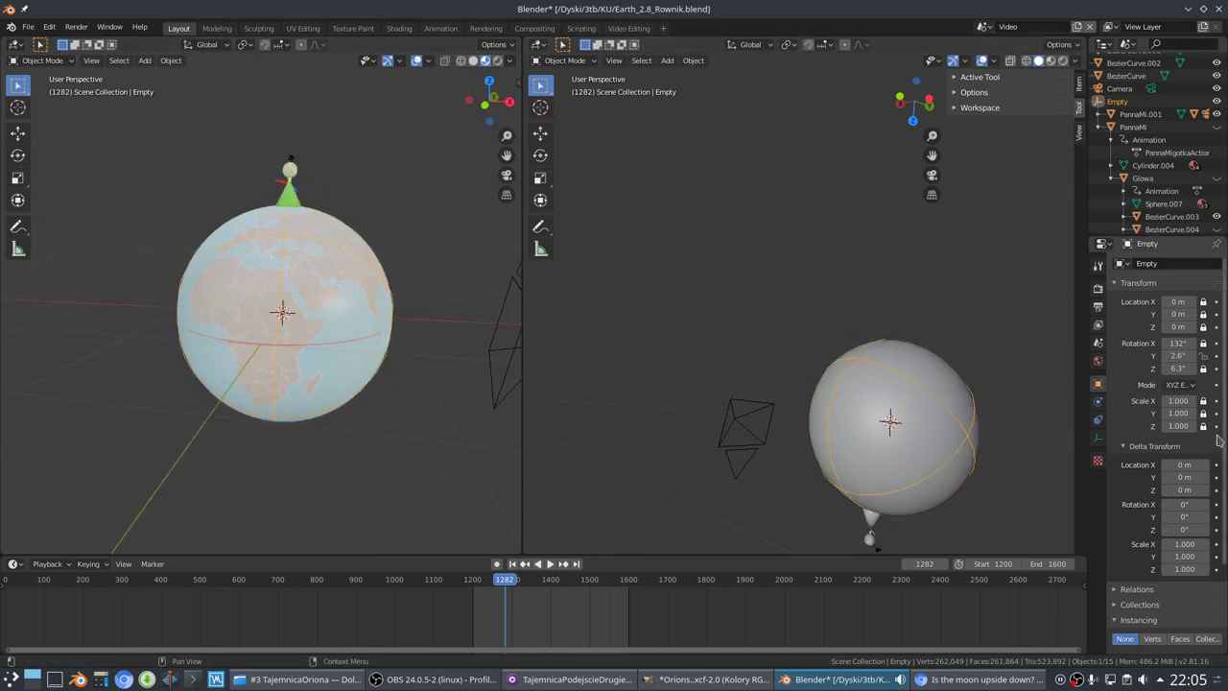
pyautogui.moveTo(233, 279); pyautogui.dragTo(208, 276, button='middle')
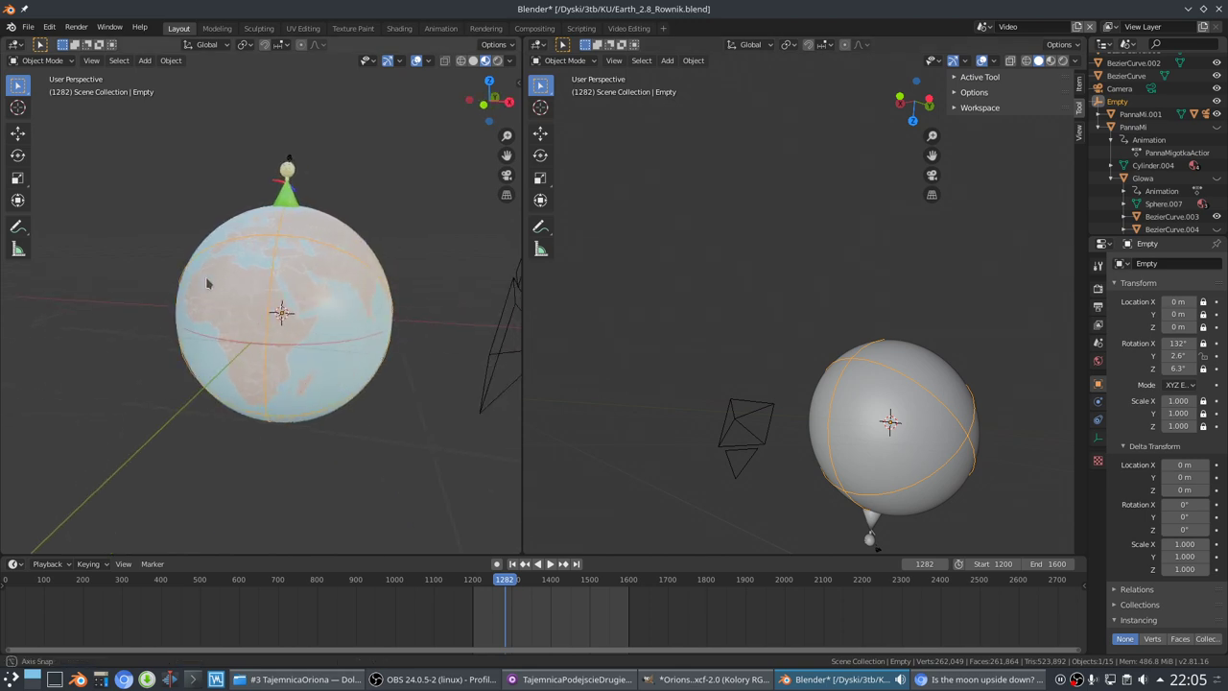
pyautogui.scroll(-1, 919, 492)
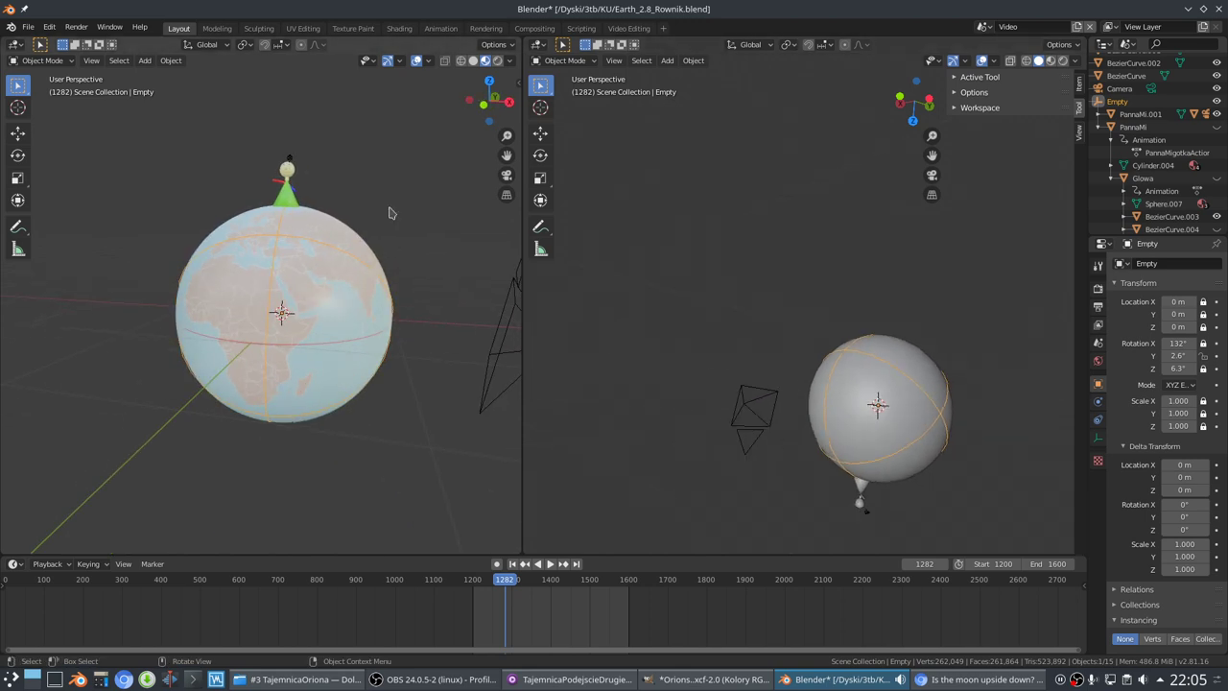
# Select the camera at the observer figure's head, look through it in the second viewport, and switch that viewport to rendered shading
pyautogui.click(292, 161)
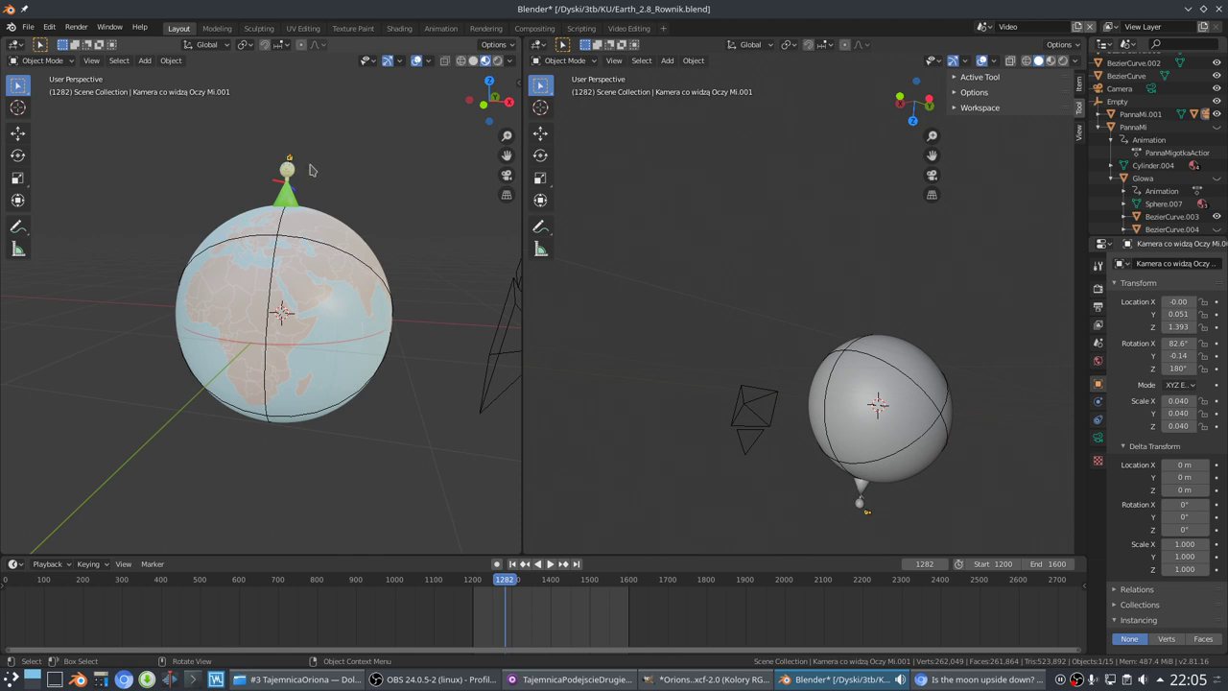
pyautogui.press('KP_0')
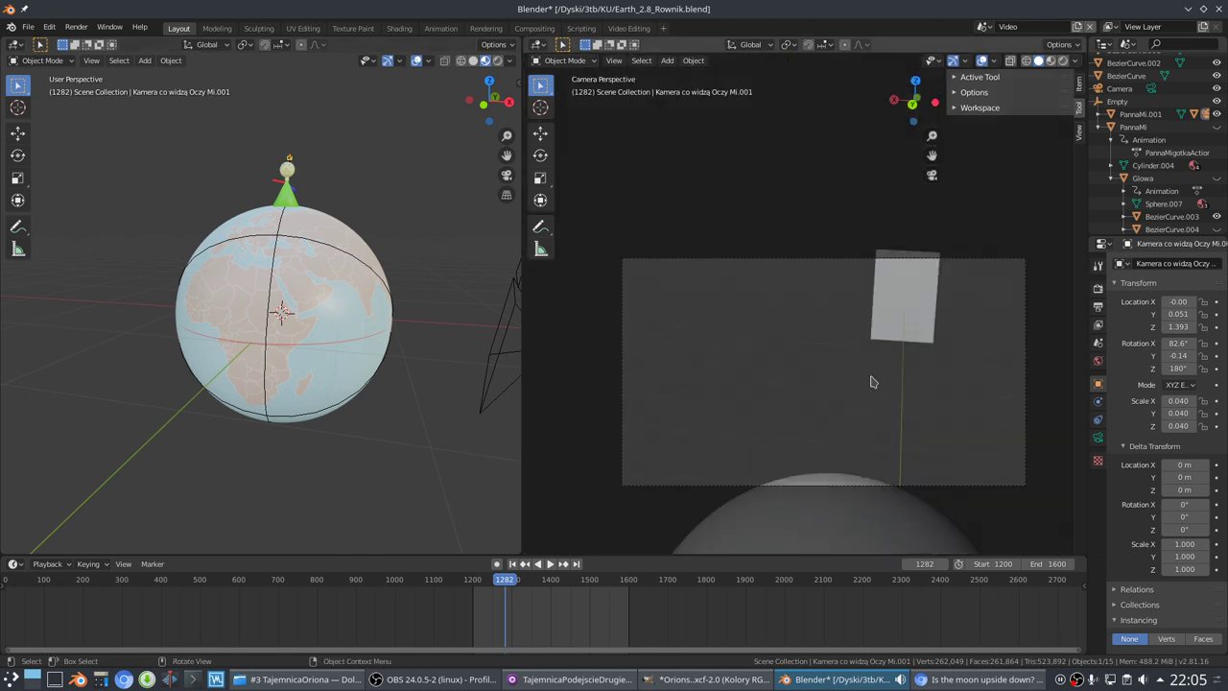
pyautogui.click(1062, 60)
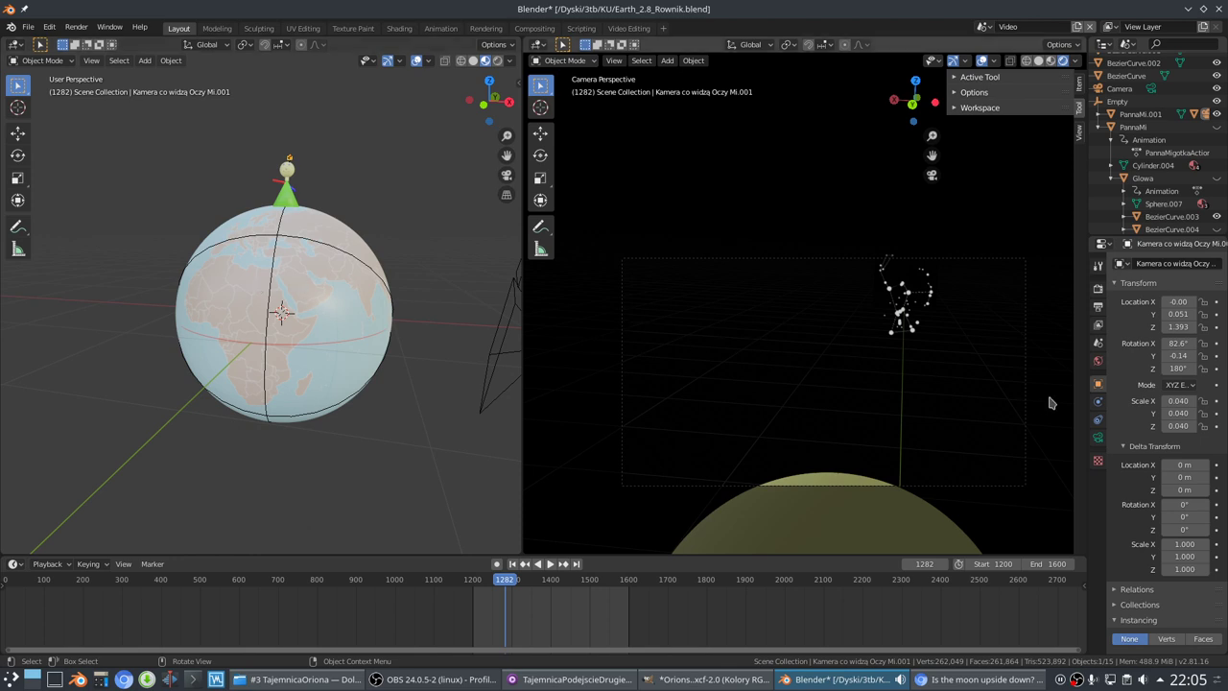
# Select the Empty and rotate it to 188° about Y so the observer figure stands on the globe's southern side
pyautogui.moveTo(1176, 356)
pyautogui.mouseDown()
pyautogui.moveTo(1210, 356)
pyautogui.moveTo(1181, 355)
pyautogui.mouseUp()
pyautogui.click(294, 271)
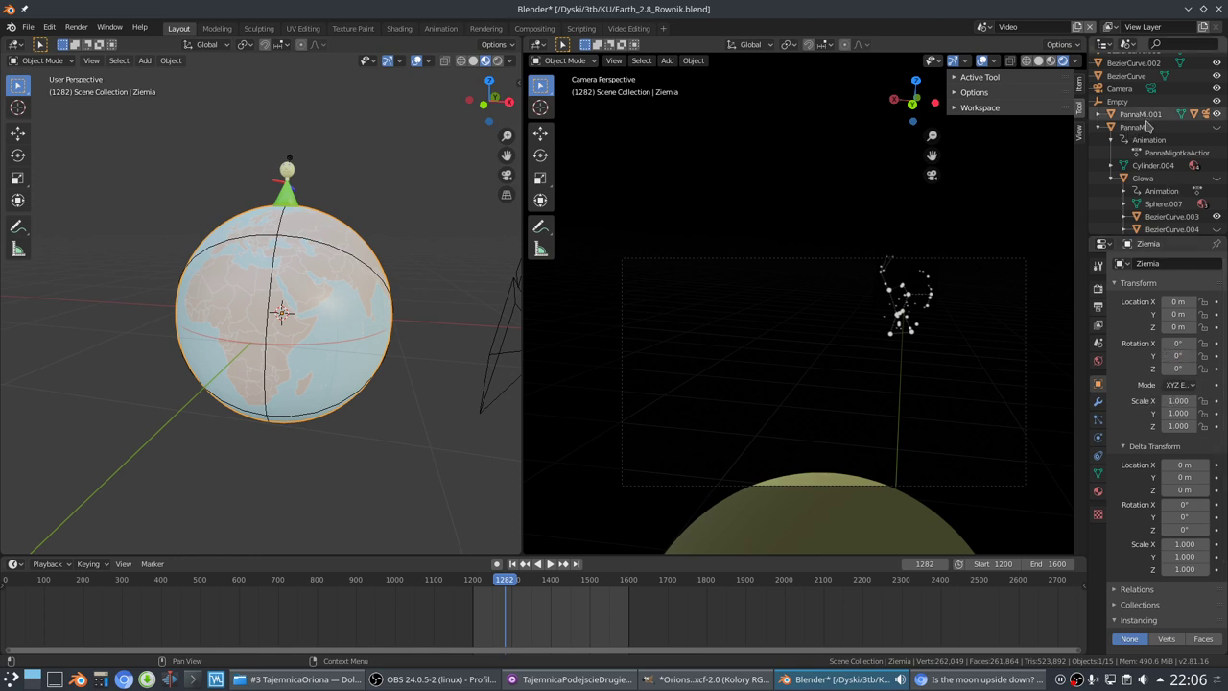
pyautogui.click(1133, 104)
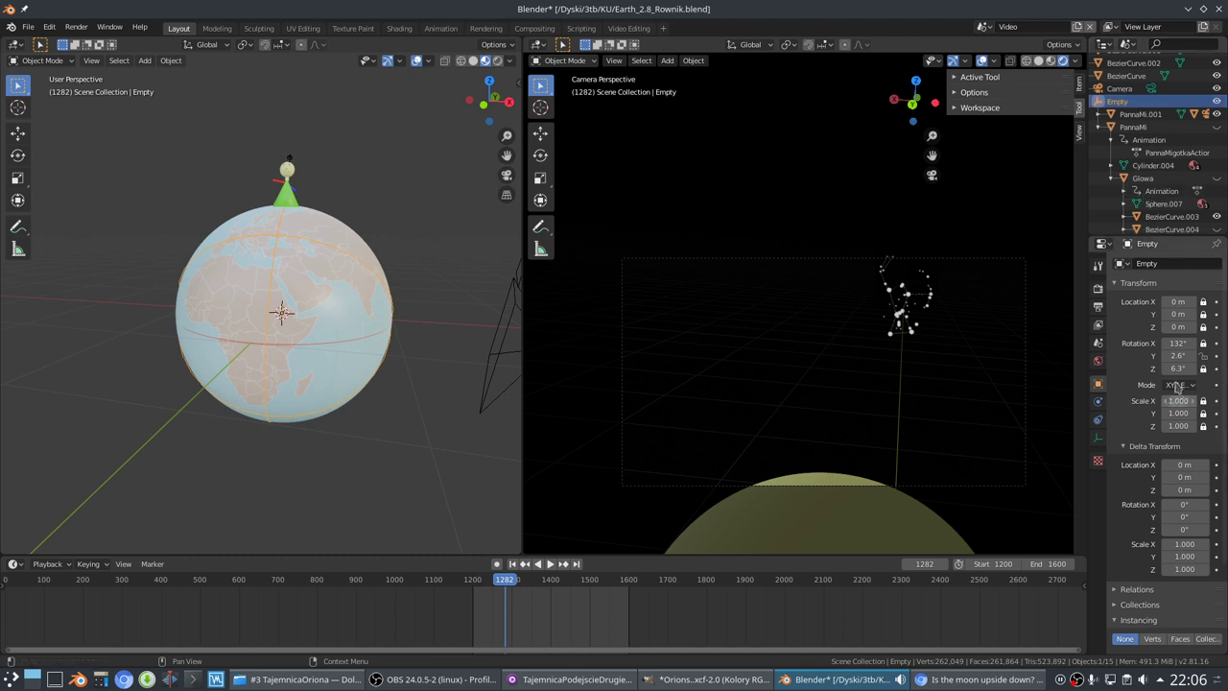
pyautogui.moveTo(1177, 355)
pyautogui.mouseDown()
pyautogui.moveTo(1151, 355)
pyautogui.moveTo(1227, 355)
pyautogui.mouseUp()
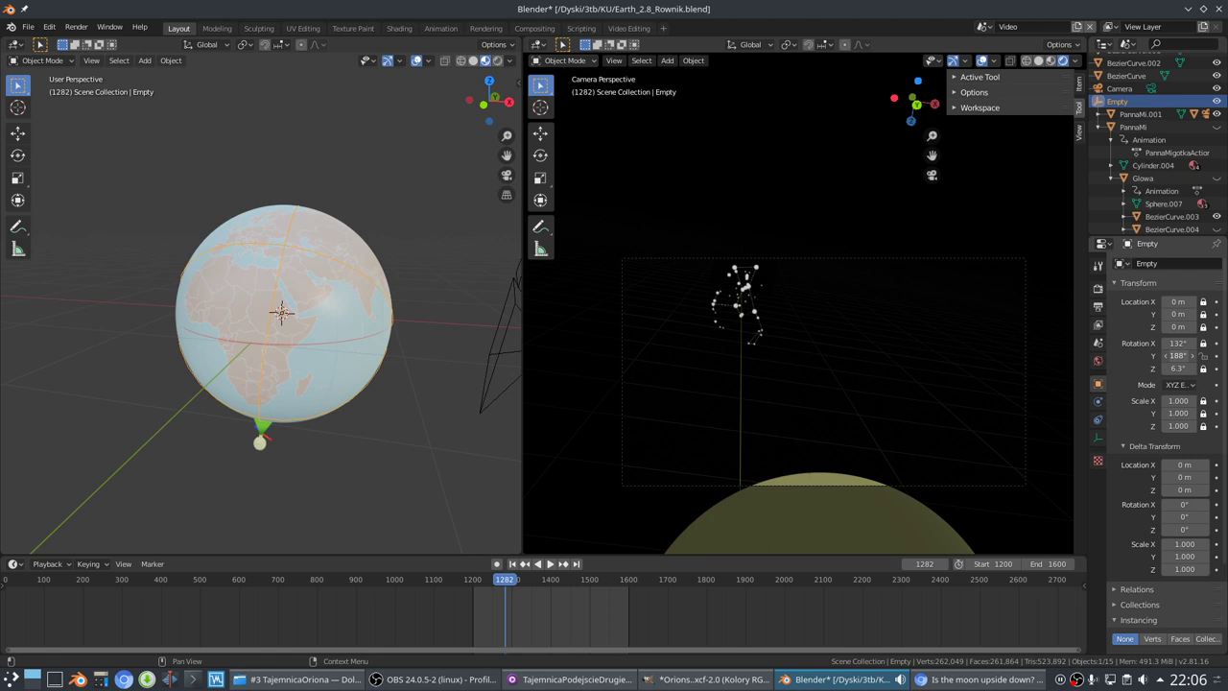
# Swing the Empty's Y rotation between north and south once more, to 182° and back to 2.5°, comparing Orion in the camera view
pyautogui.moveTo(1227, 355); pyautogui.dragTo(1174, 355)
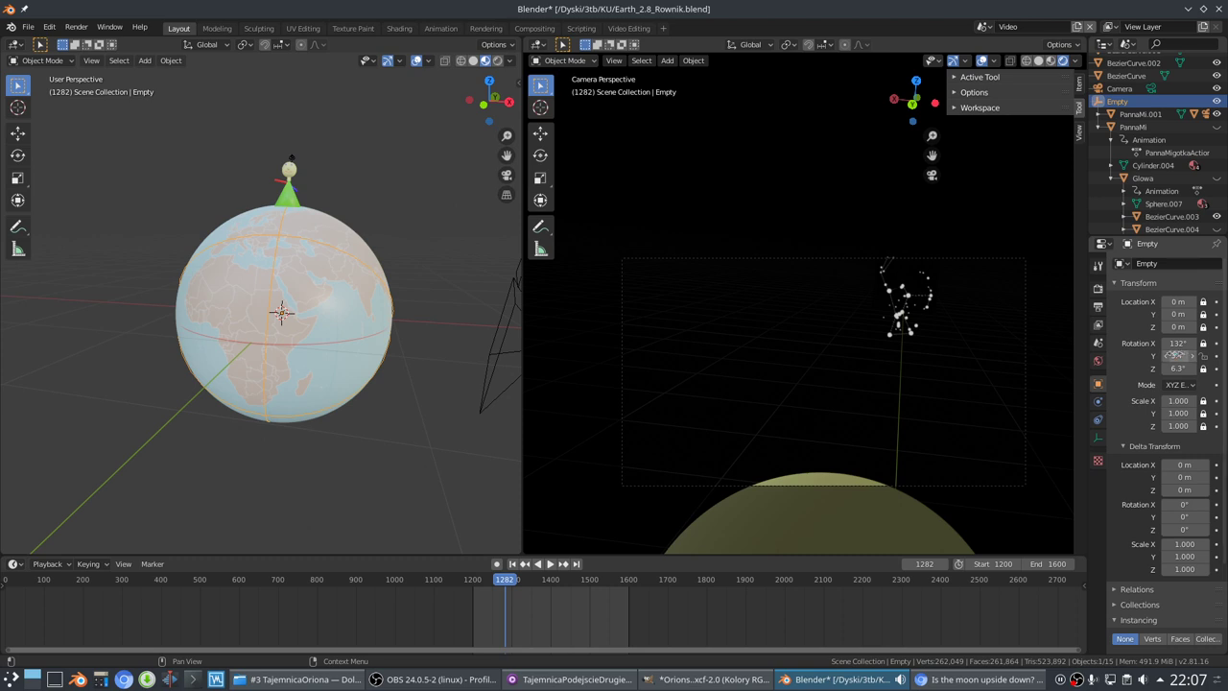
pyautogui.moveTo(1174, 355); pyautogui.dragTo(1174, 355)
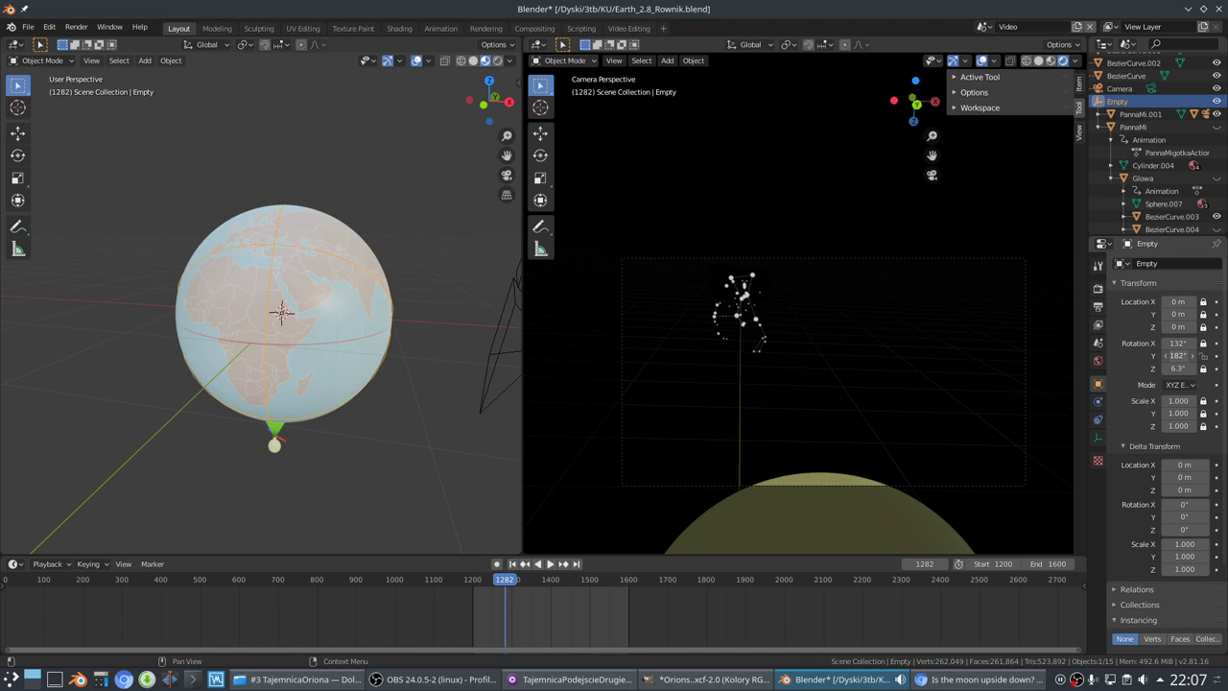
pyautogui.moveTo(1178, 354); pyautogui.dragTo(1098, 355)
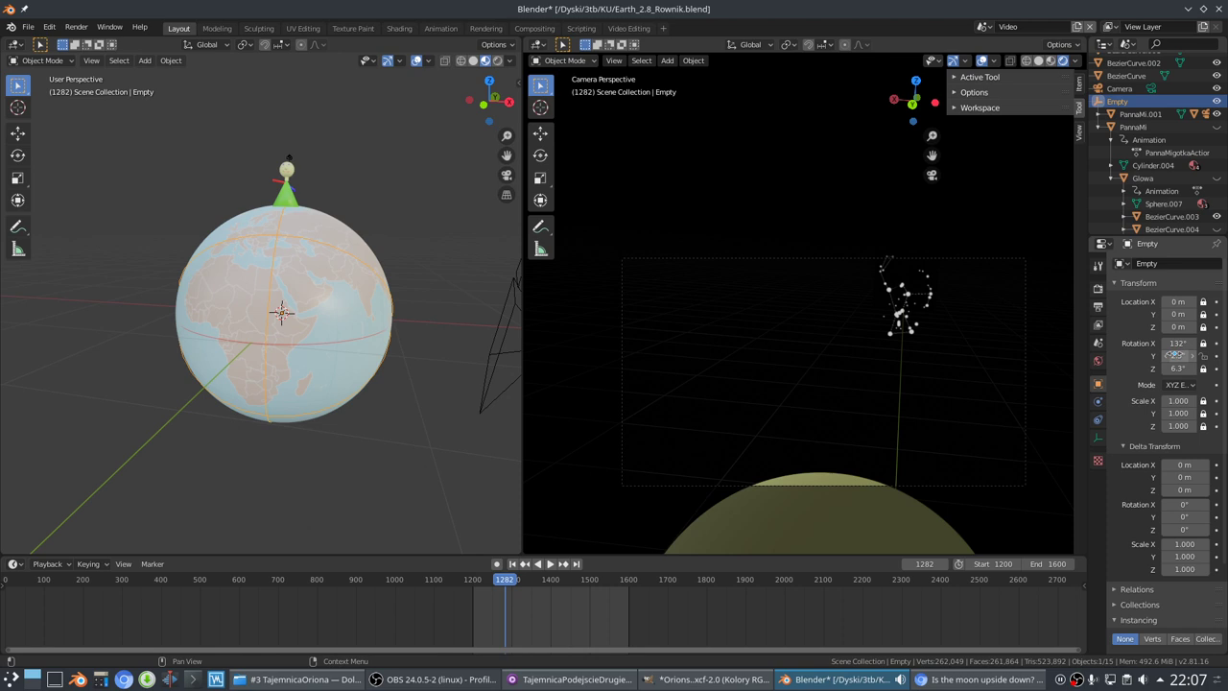
pyautogui.moveTo(1098, 355); pyautogui.dragTo(1094, 355)
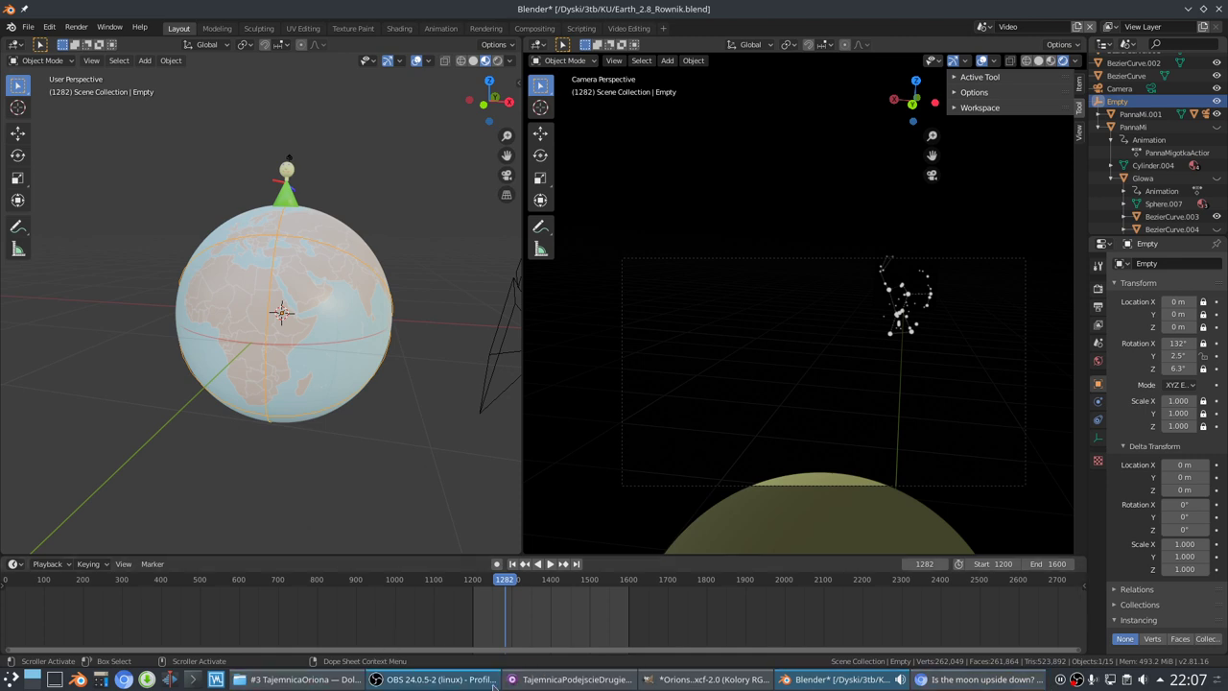
pyautogui.click(547, 679)
pyautogui.click(547, 679)
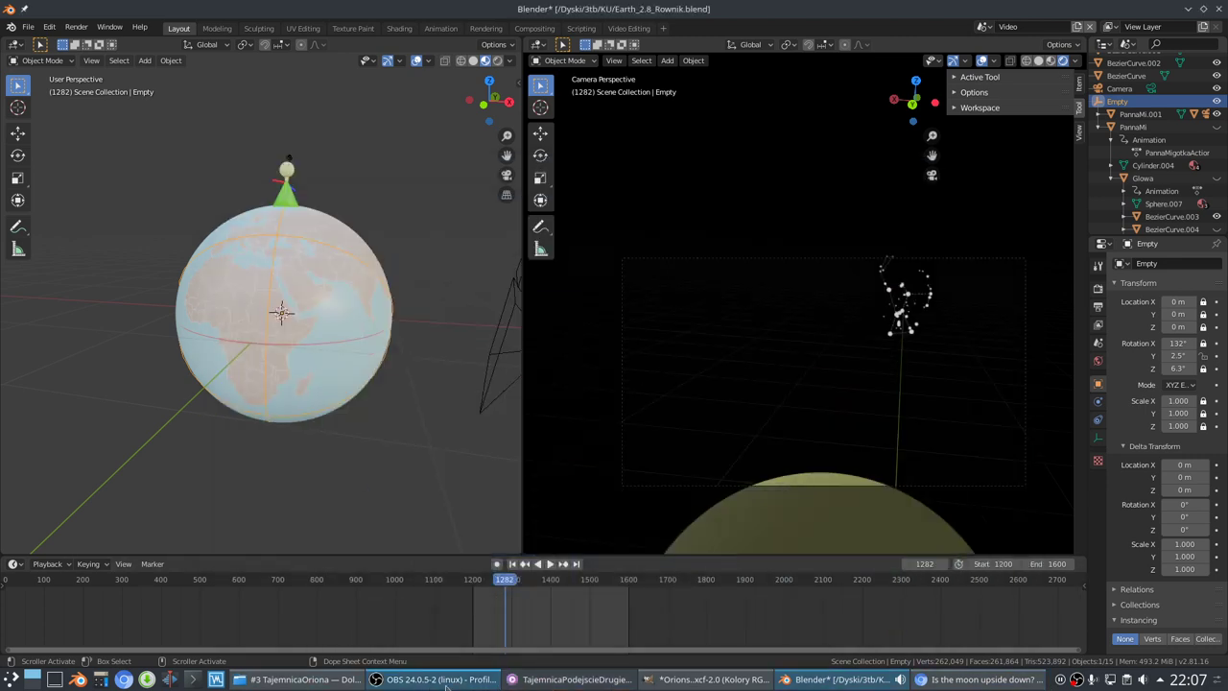
pyautogui.moveTo(726, 681)
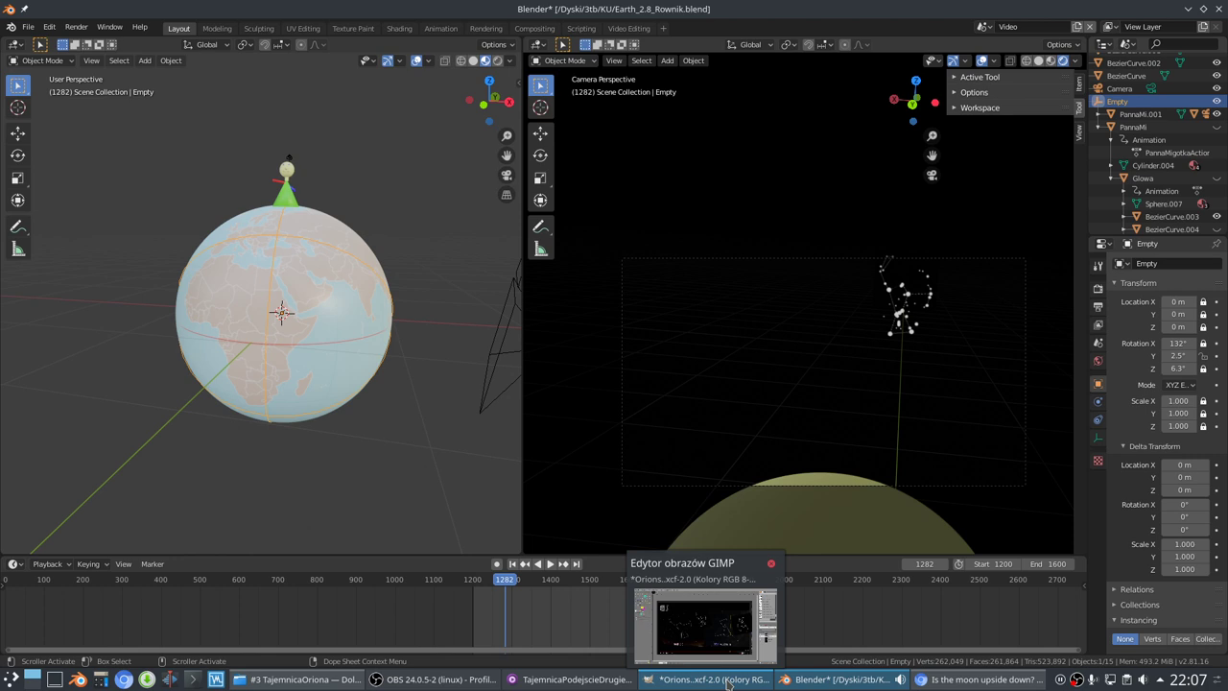
pyautogui.click(726, 681)
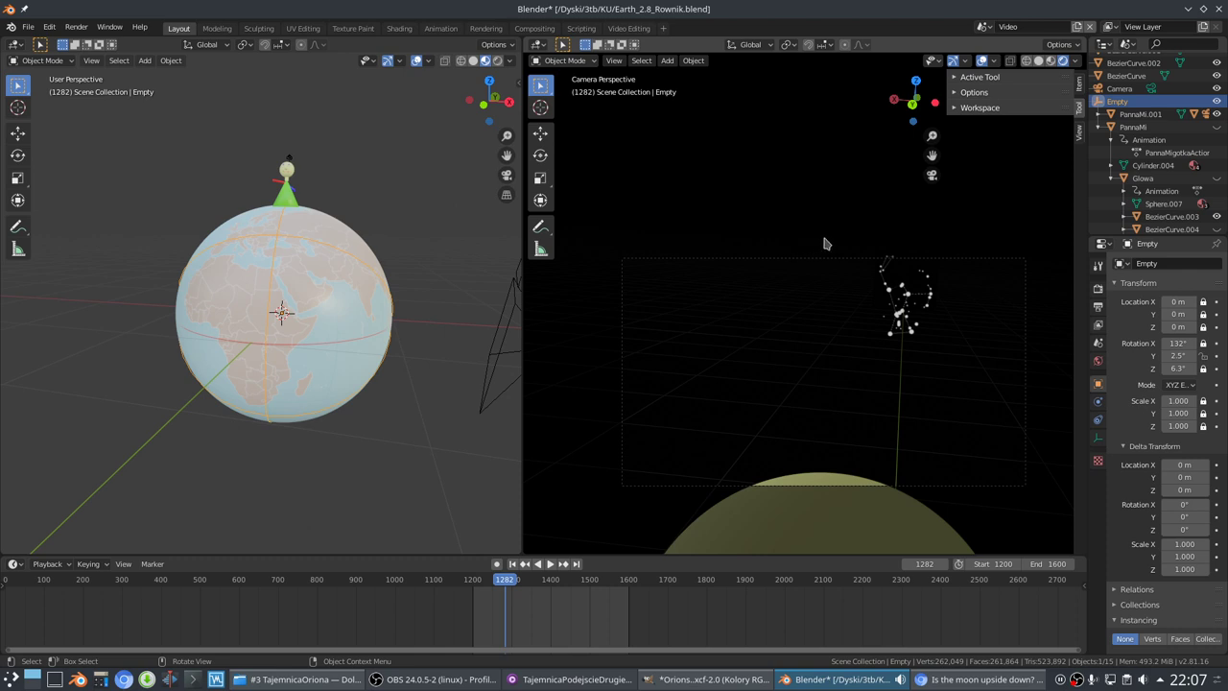
# Rotate the Empty to -181° about Y to place the observer figure at the globe's southern end
pyautogui.moveTo(1170, 356)
pyautogui.mouseDown()
pyautogui.moveTo(1079, 355)
pyautogui.moveTo(1160, 356)
pyautogui.moveTo(1103, 356)
pyautogui.mouseUp()
pyautogui.moveTo(254, 416); pyautogui.dragTo(254, 416)
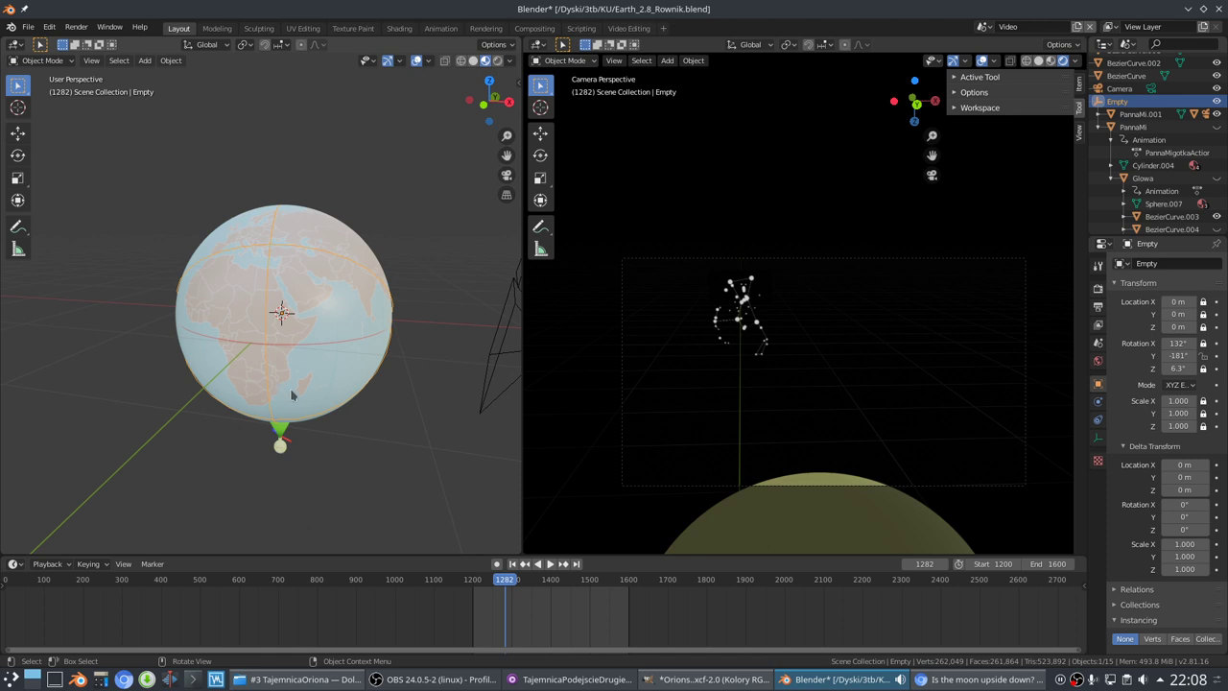
pyautogui.scroll(-5, 293, 394)
pyautogui.scroll(8, 290, 393)
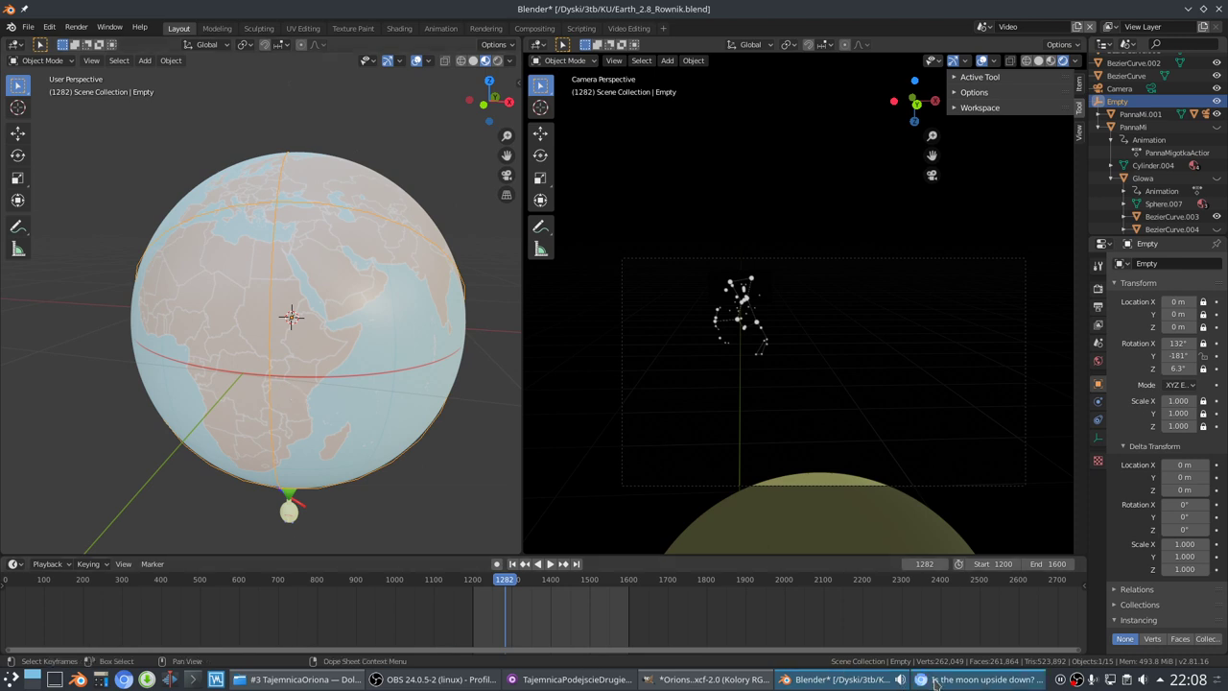
# Switch to Chromium, play the Sydney sunrise and sunset timelapse from 2:10, pausing at 2:31, and return to Blender
pyautogui.moveTo(923, 681)
pyautogui.click(984, 681)
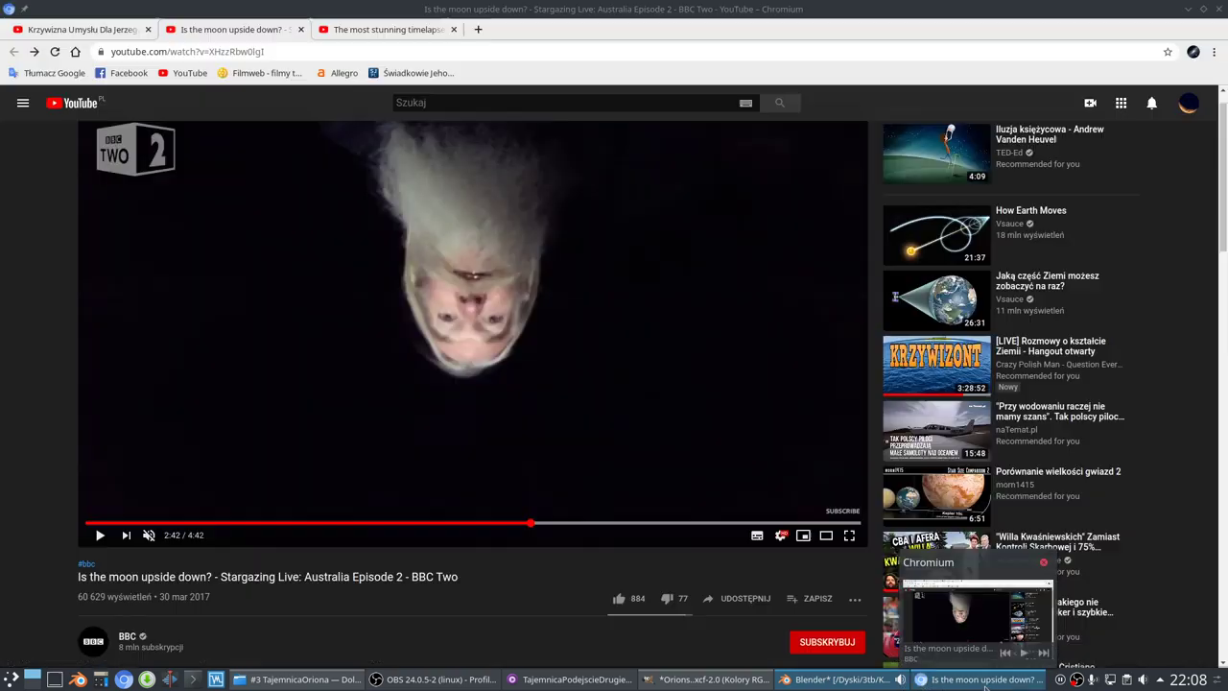
pyautogui.click(382, 28)
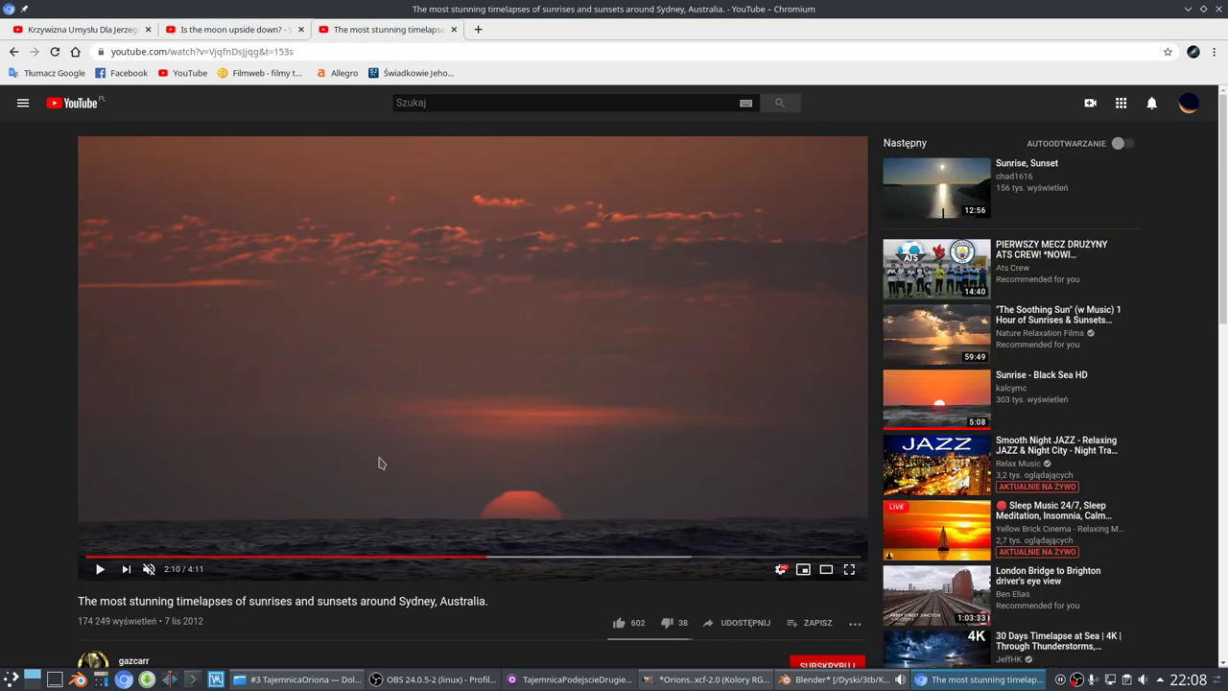
pyautogui.click(209, 489)
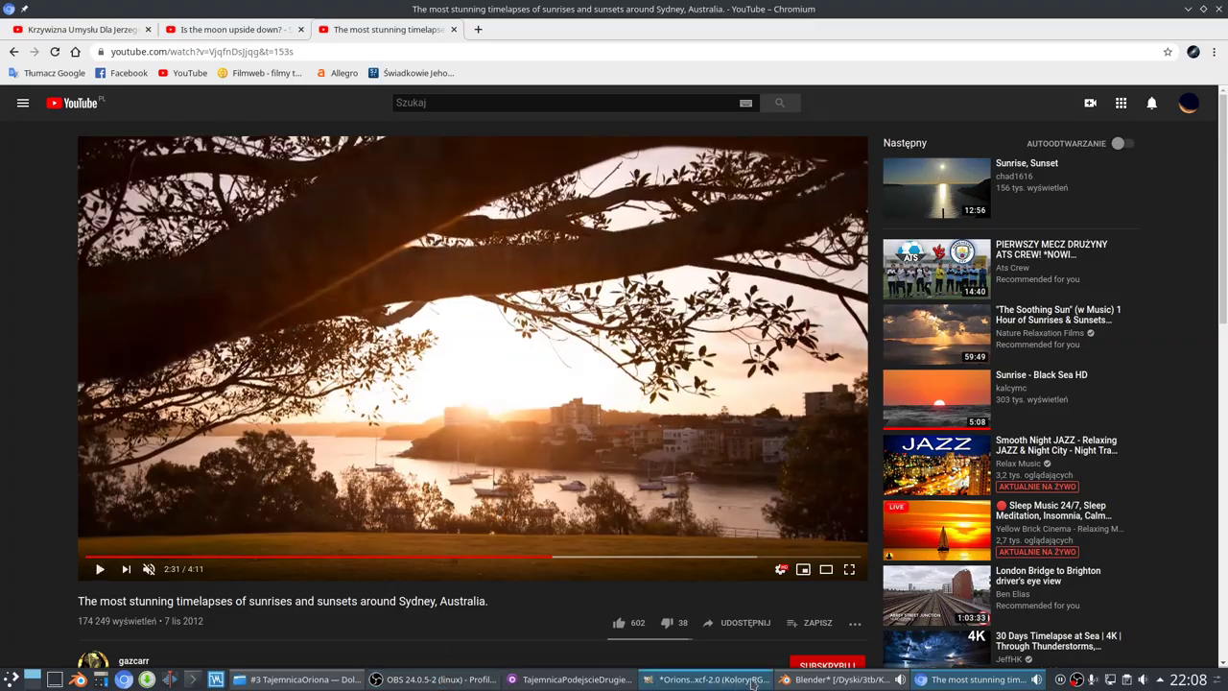
pyautogui.click(862, 683)
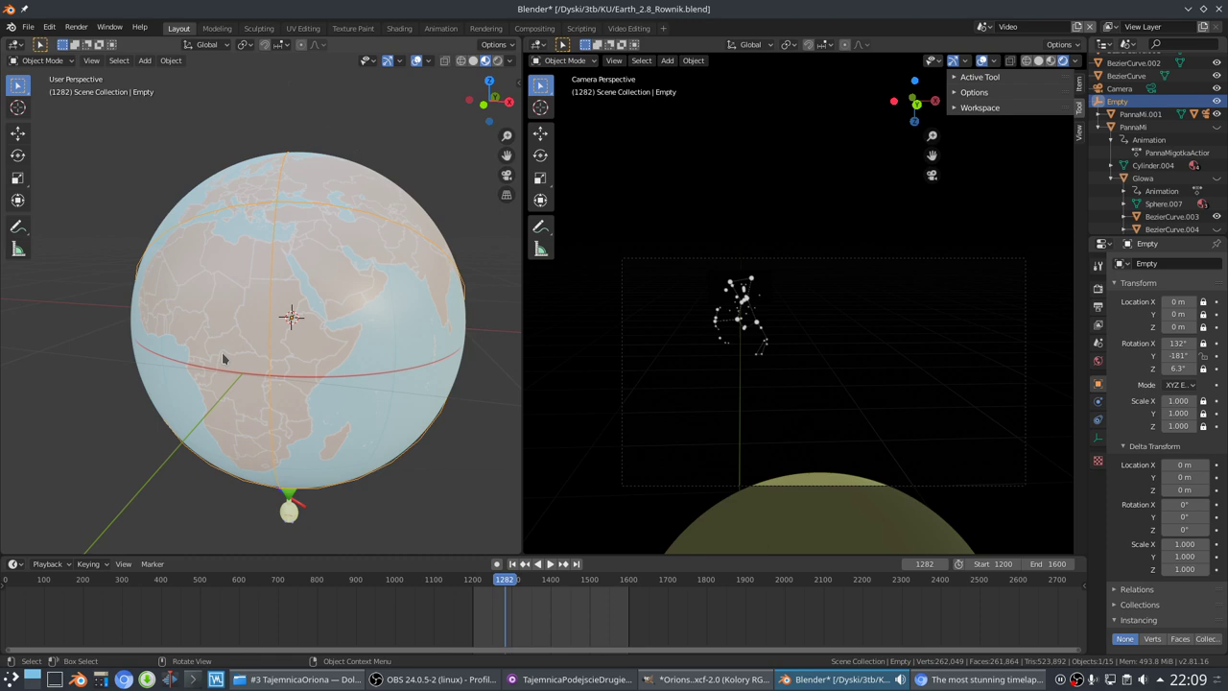
# Switch to OBS and make the window capture (XComposite) source visible in the scene
pyautogui.click(420, 679)
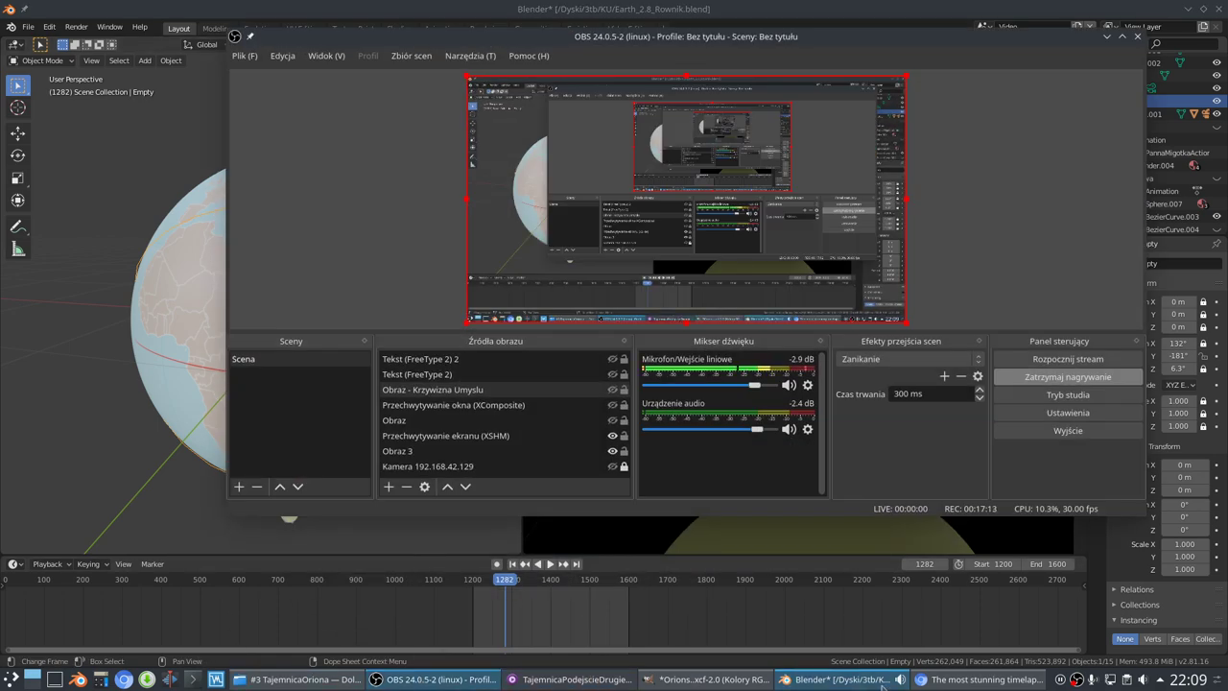
pyautogui.click(604, 405)
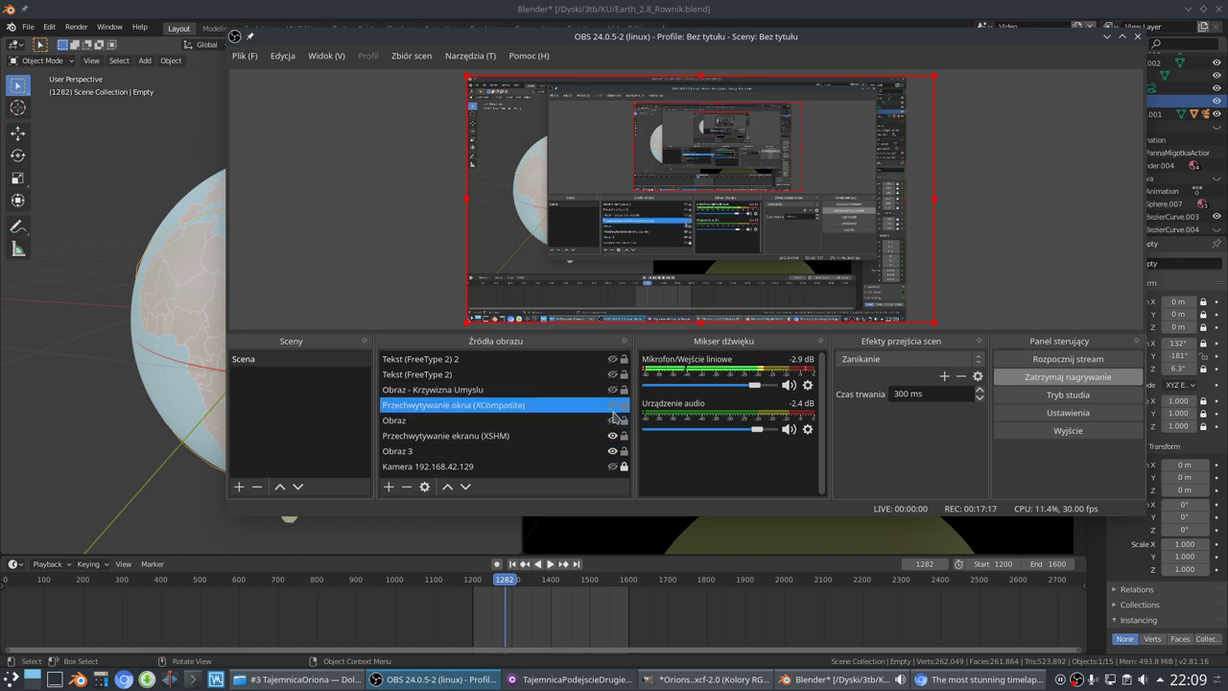
pyautogui.click(612, 404)
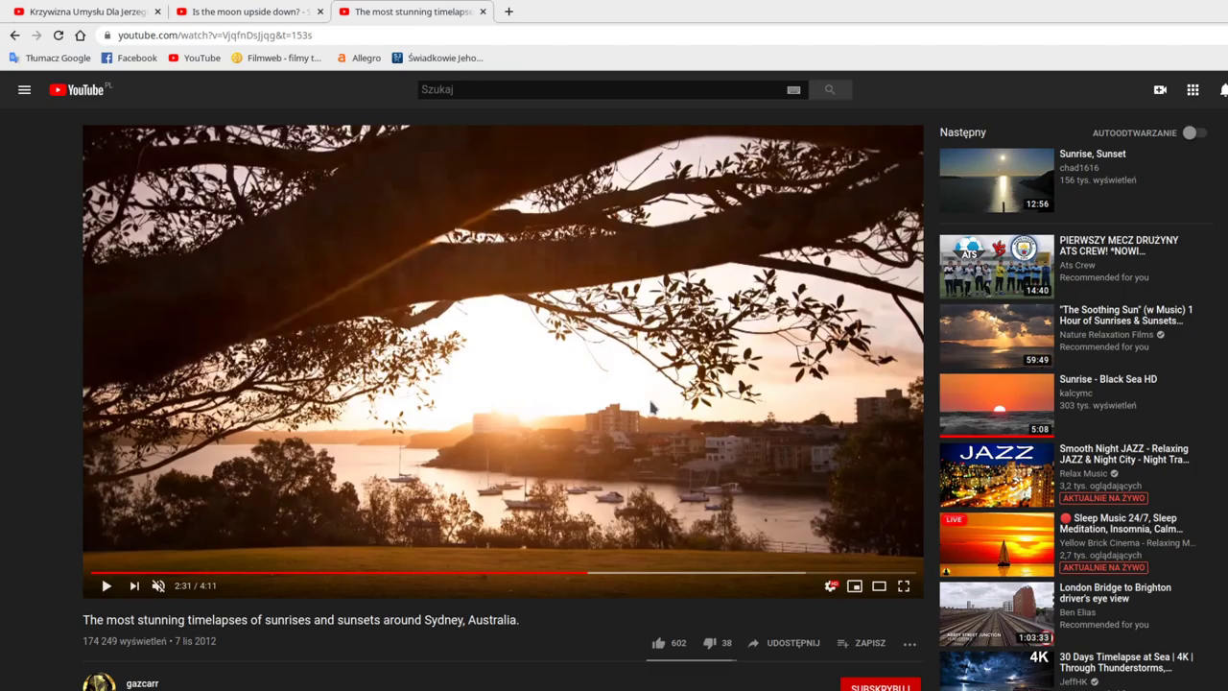